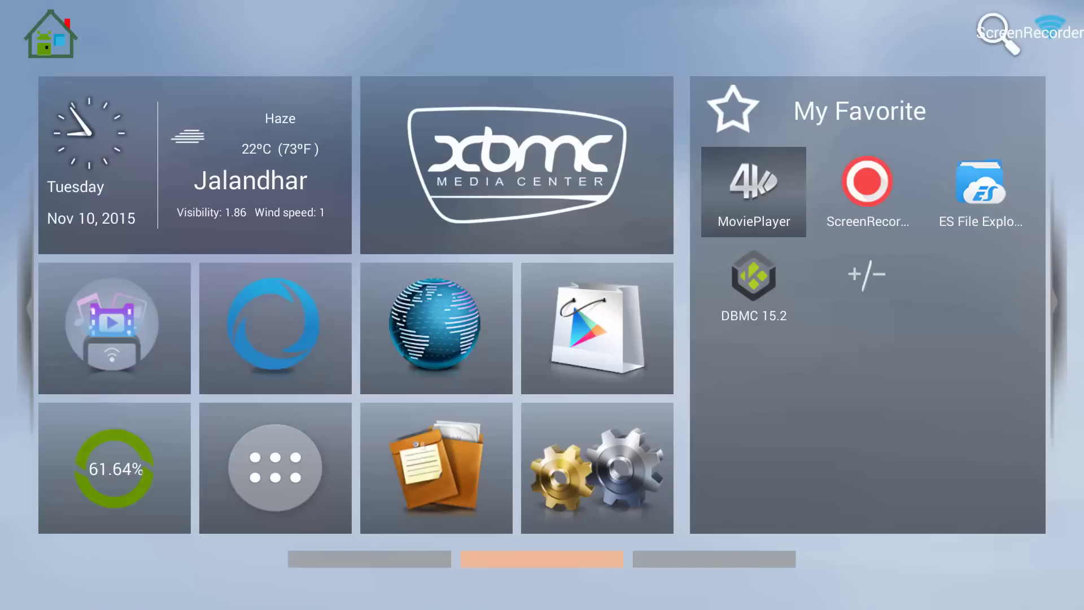
- Open the DroidBox device Settings app, which shows model T8S and Android 4.4.2
{"action": "key", "text": "Left"}
{"action": "key", "text": "Right"}
{"action": "key", "text": "Down"}
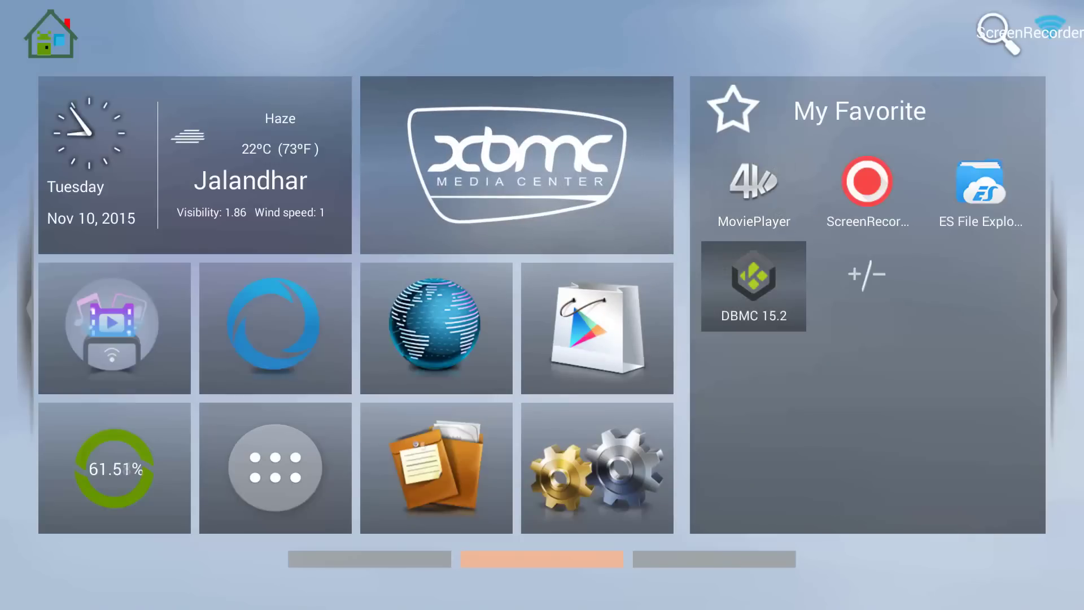
{"action": "key", "text": "Up"}
{"action": "key", "text": "Left"}
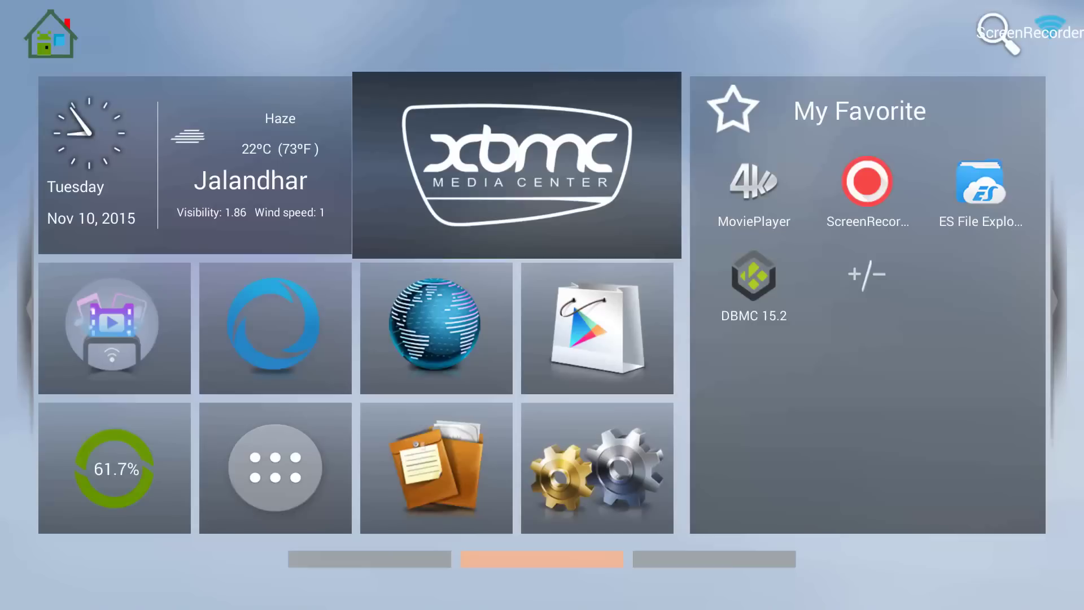
{"action": "key", "text": "Down"}
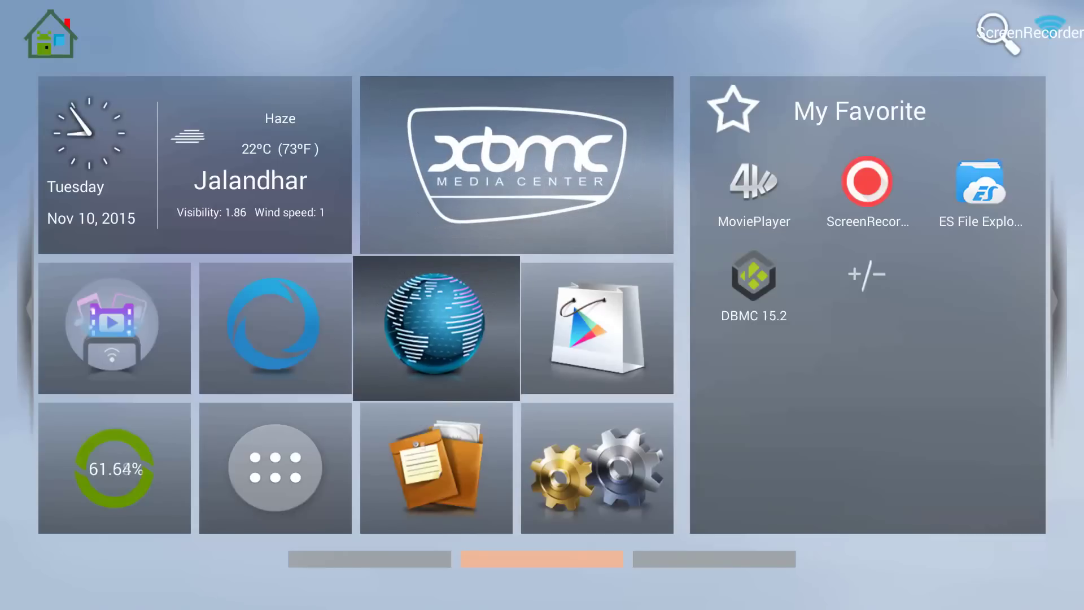
{"action": "key", "text": "Right"}
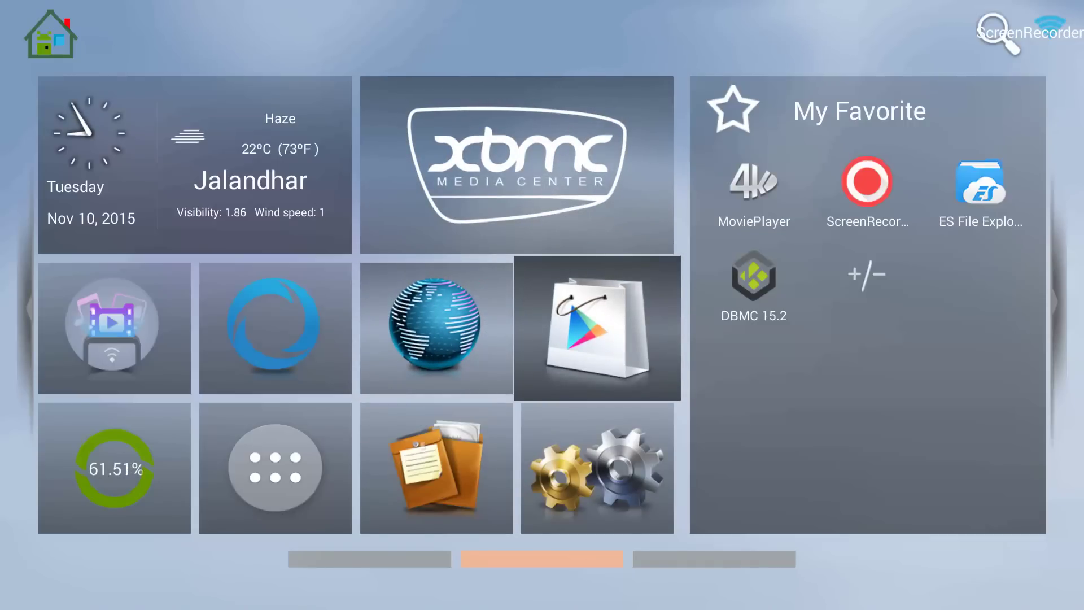
{"action": "key", "text": "Down"}
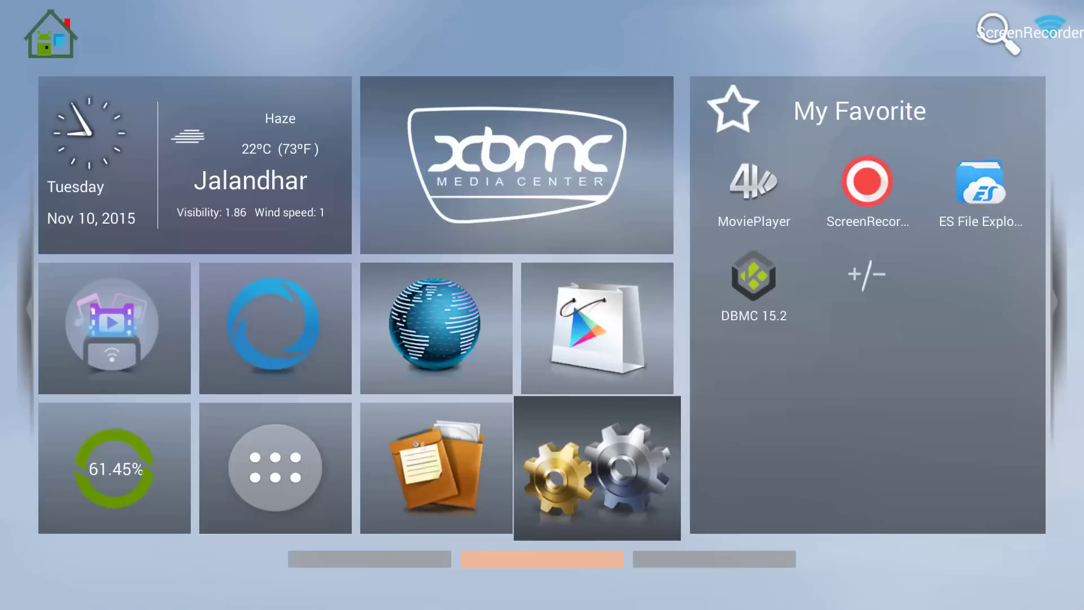
{"action": "key", "text": "Up"}
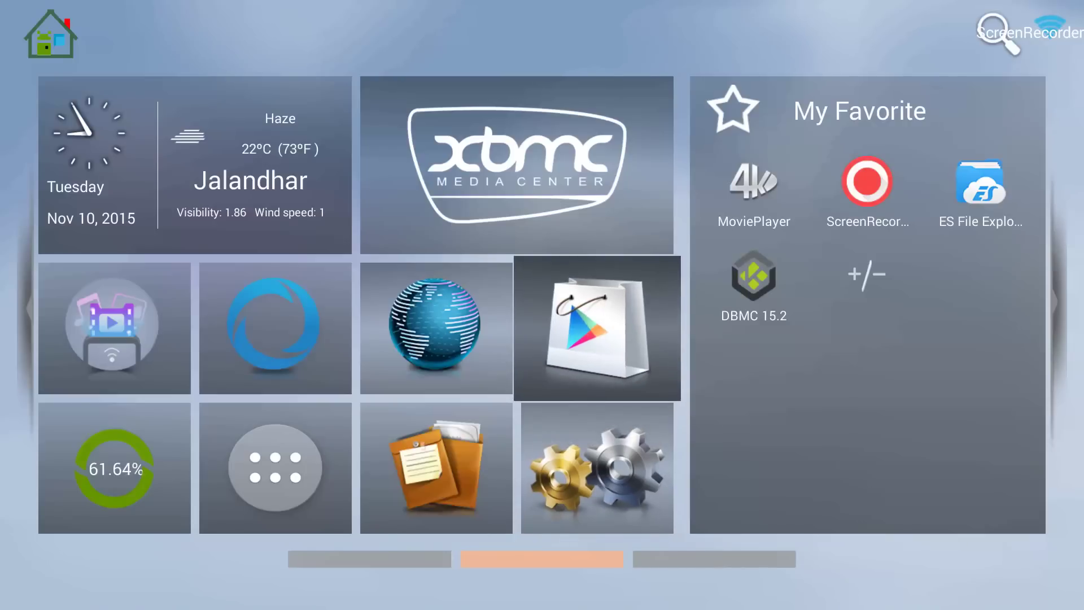
{"action": "key", "text": "Down"}
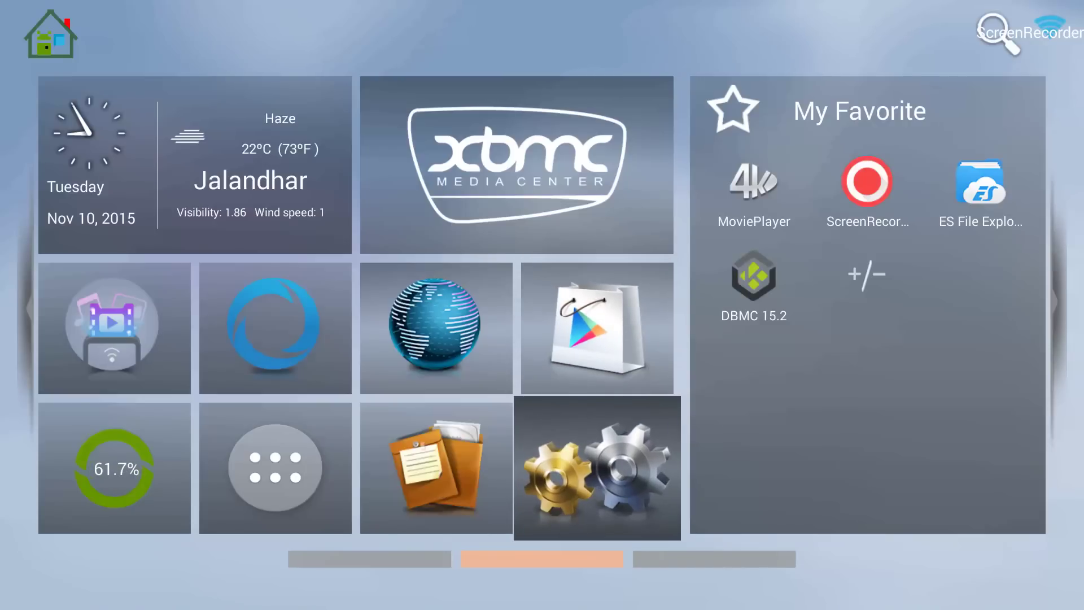
{"action": "key", "text": "Left"}
{"action": "key", "text": "Right"}
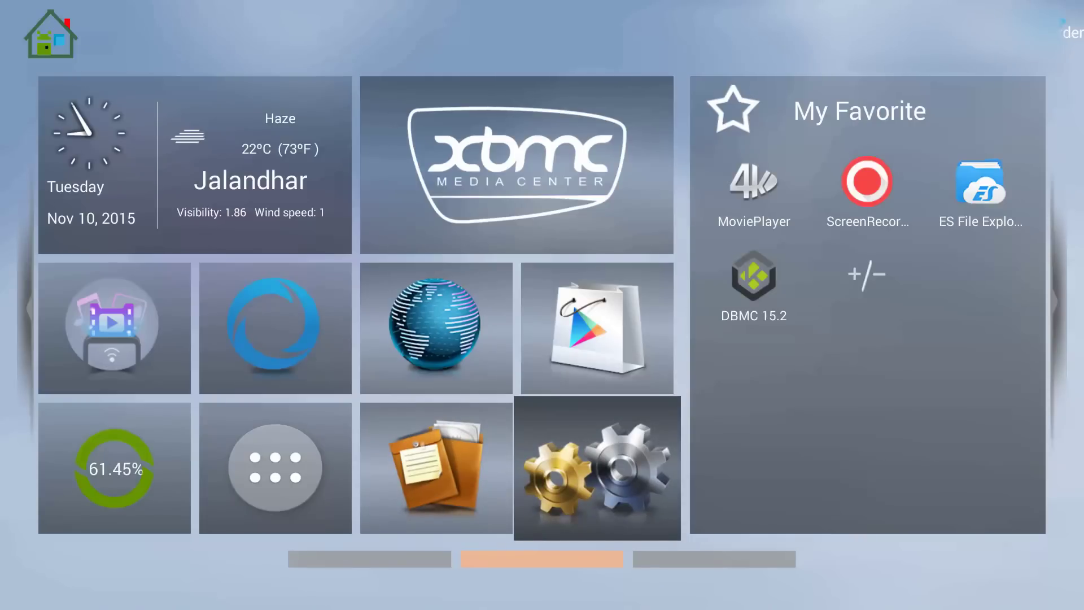
{"action": "key", "text": "Return"}
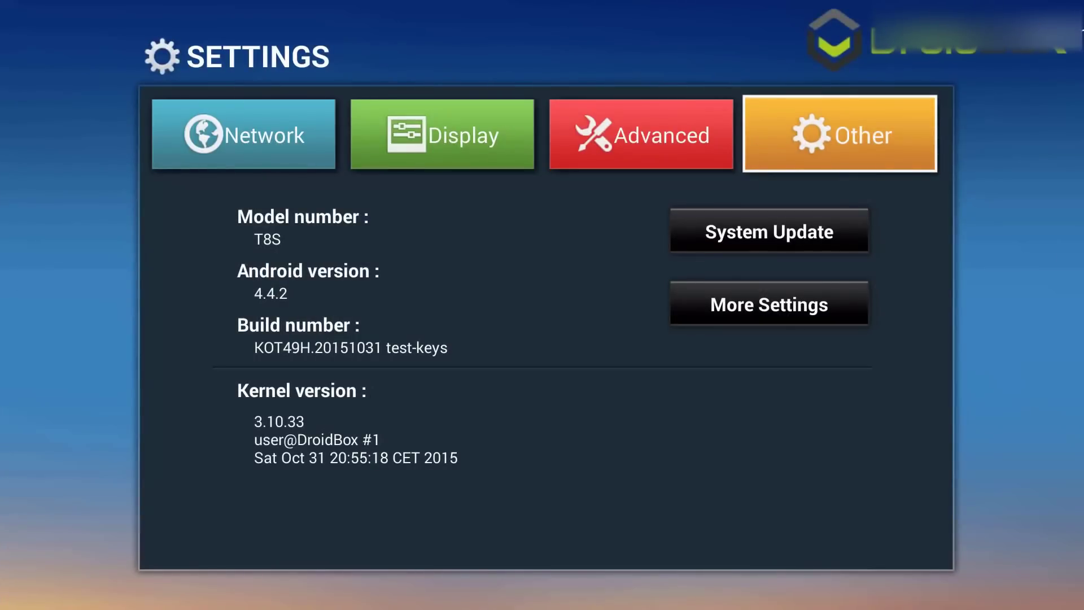
- Check the Advanced and Display pages, then open More Settings for the full Android list
{"action": "key", "text": "Left"}
{"action": "key", "text": "Left"}
{"action": "key", "text": "Right"}
{"action": "key", "text": "Right"}
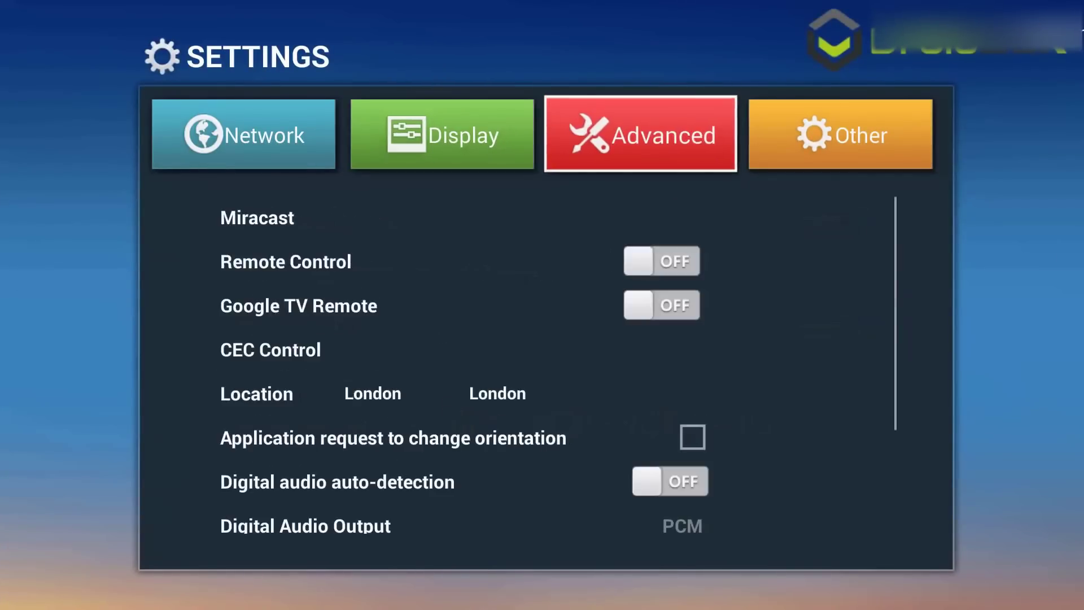
{"action": "key", "text": "Down"}
{"action": "key", "text": "Down"}
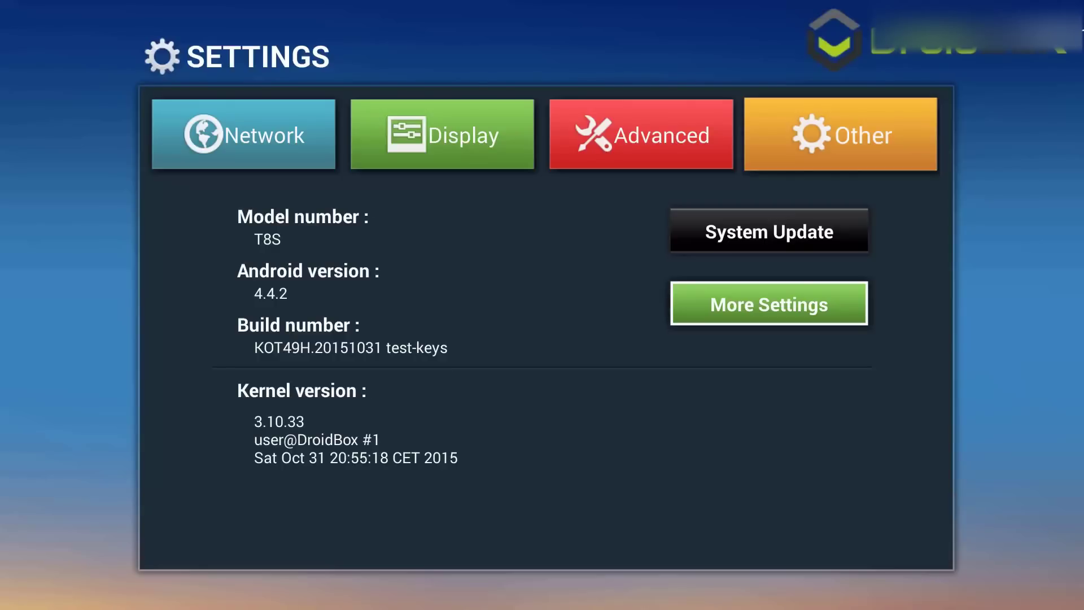
{"action": "key", "text": "Return"}
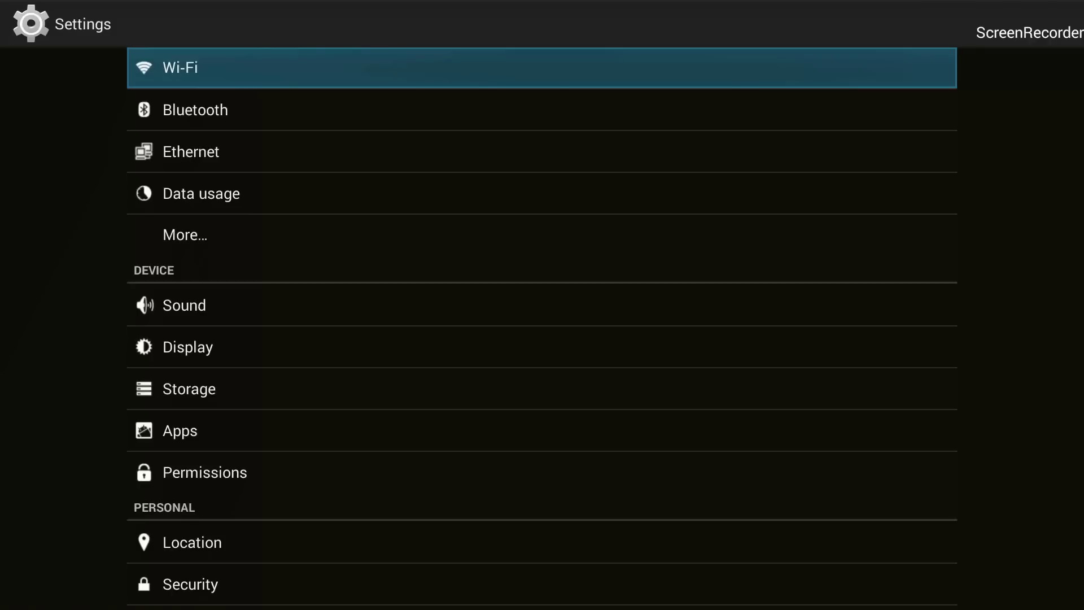
- Open Apps and view DBMC 15.2's App info, then go back to the list
{"action": "key", "text": "Down"}
{"action": "key", "text": "Down"}
{"action": "key", "text": "Down"}
{"action": "key", "text": "Down"}
{"action": "key", "text": "Down"}
{"action": "key", "text": "Down"}
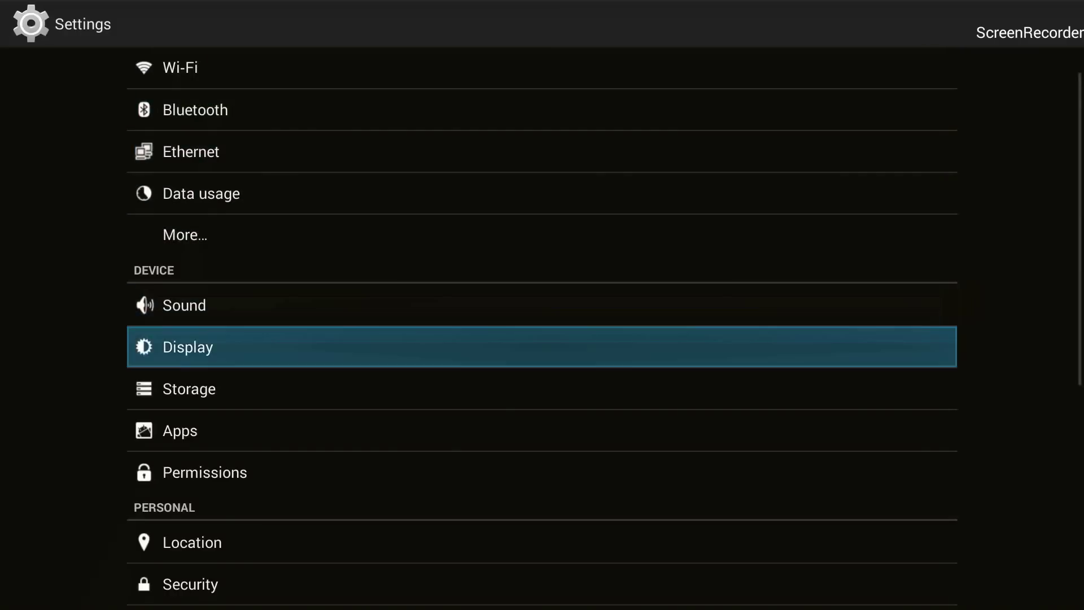
{"action": "key", "text": "Down"}
{"action": "key", "text": "Down"}
{"action": "key", "text": "Return"}
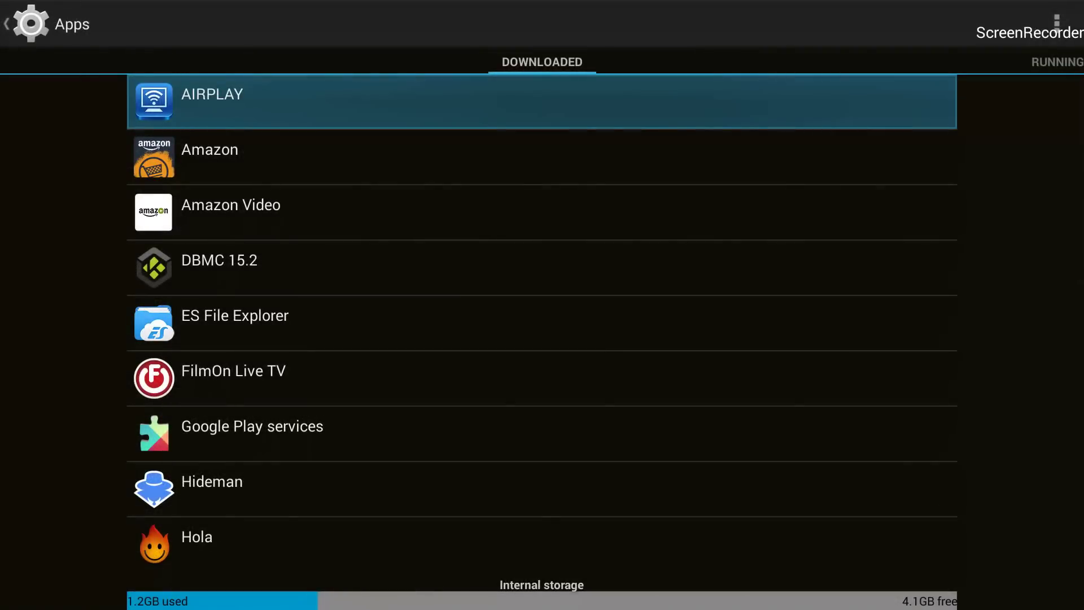
{"action": "key", "text": "Down"}
{"action": "key", "text": "Down"}
{"action": "key", "text": "Down"}
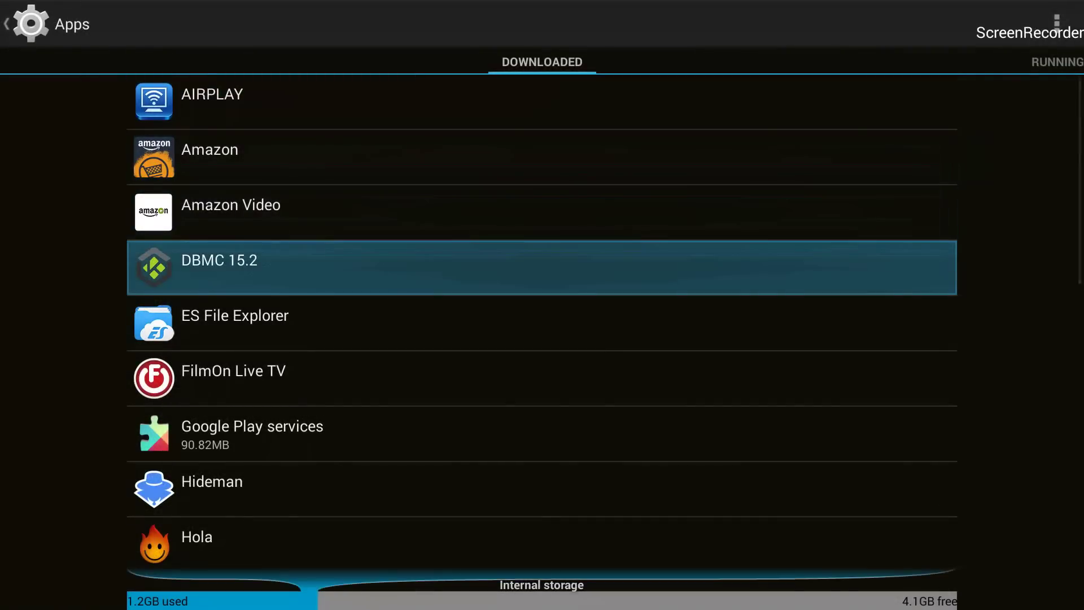
{"action": "key", "text": "Return"}
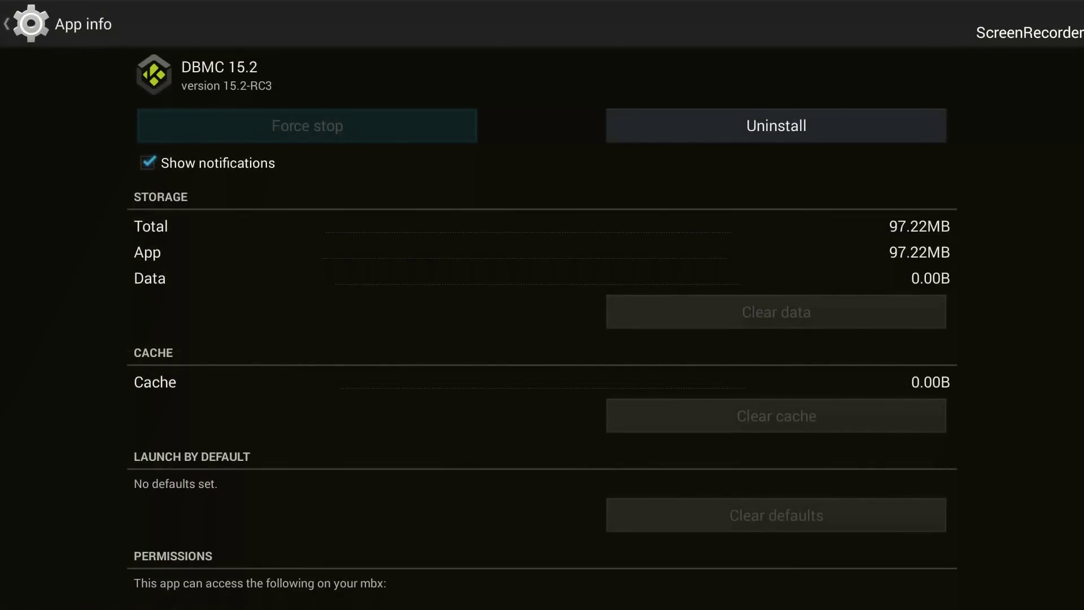
{"action": "key", "text": "Escape"}
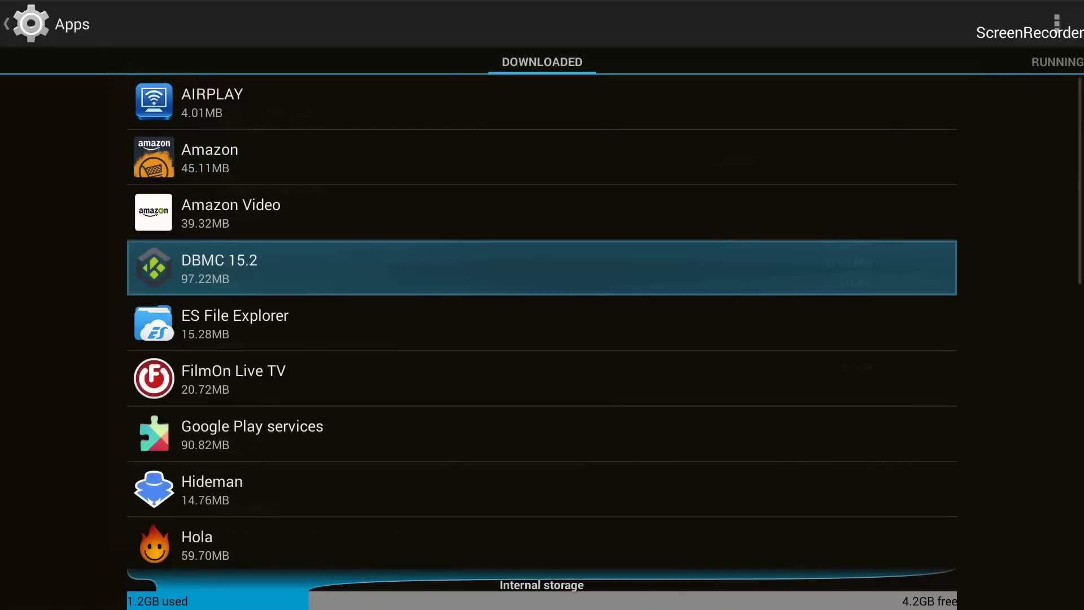
- Scroll the downloaded apps list to Kodi and open its App info
{"action": "key", "text": "Down"}
{"action": "key", "text": "Down"}
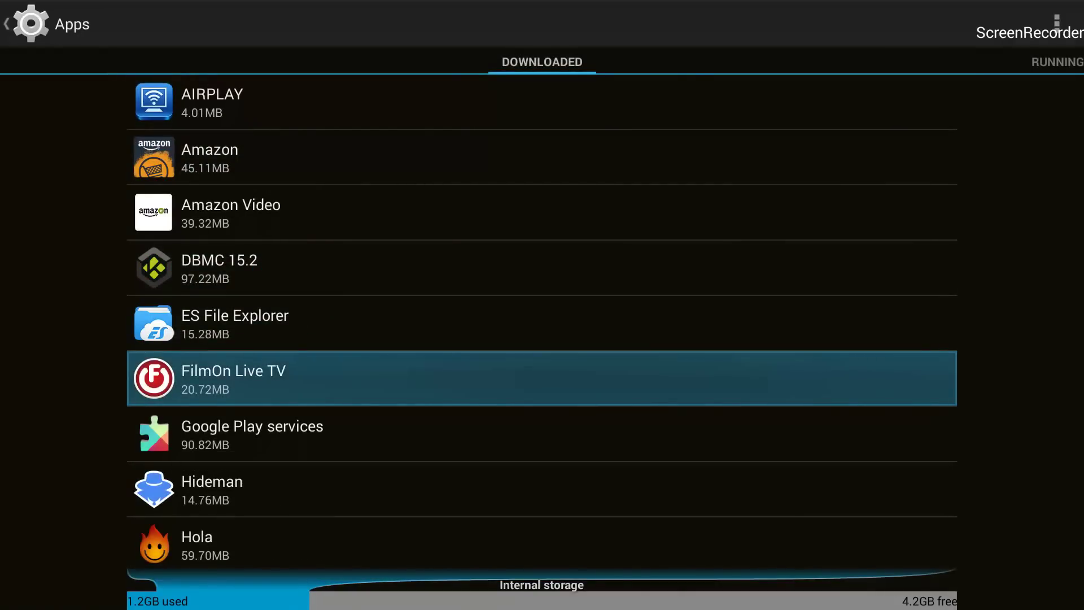
{"action": "key", "text": "Down"}
{"action": "key", "text": "Down"}
{"action": "key", "text": "Down"}
{"action": "key", "text": "Down"}
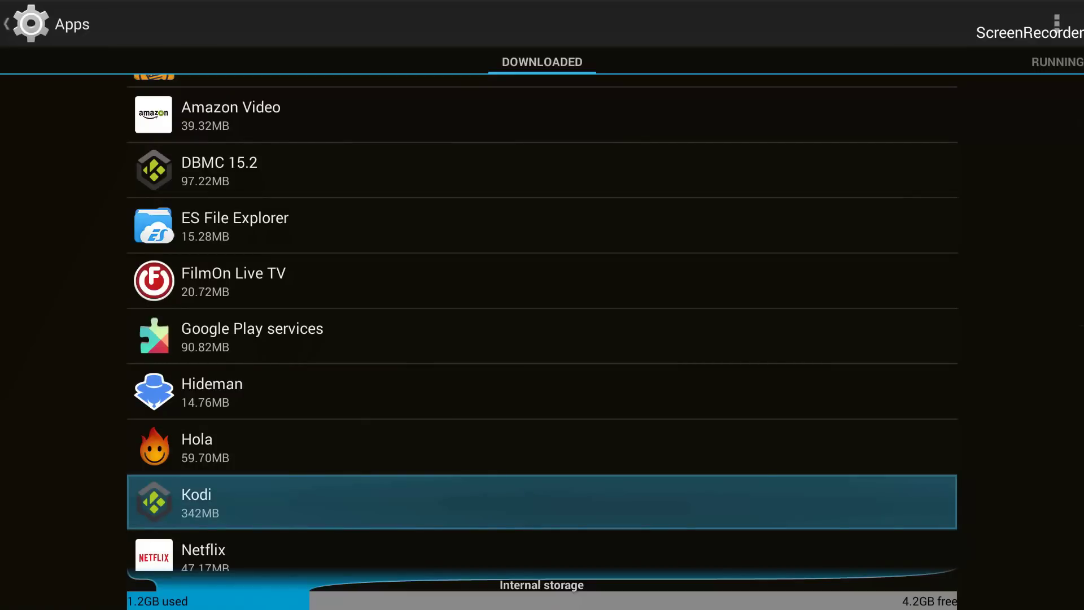
{"action": "key", "text": "Down"}
{"action": "key", "text": "Up"}
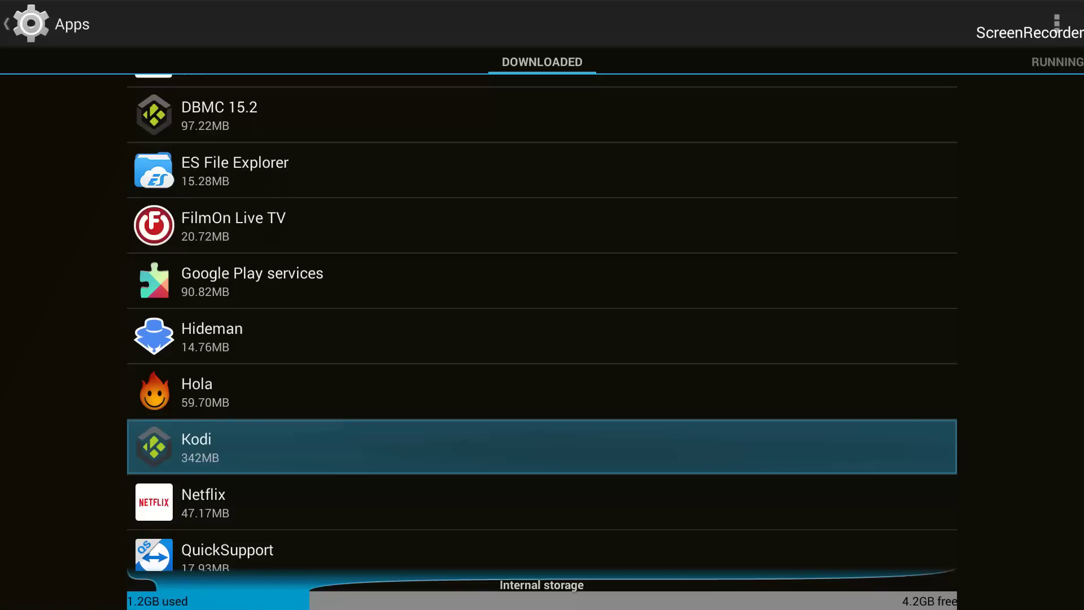
{"action": "key", "text": "Down"}
{"action": "key", "text": "Up"}
{"action": "key", "text": "Up"}
{"action": "key", "text": "Down"}
{"action": "key", "text": "Down"}
{"action": "key", "text": "Down"}
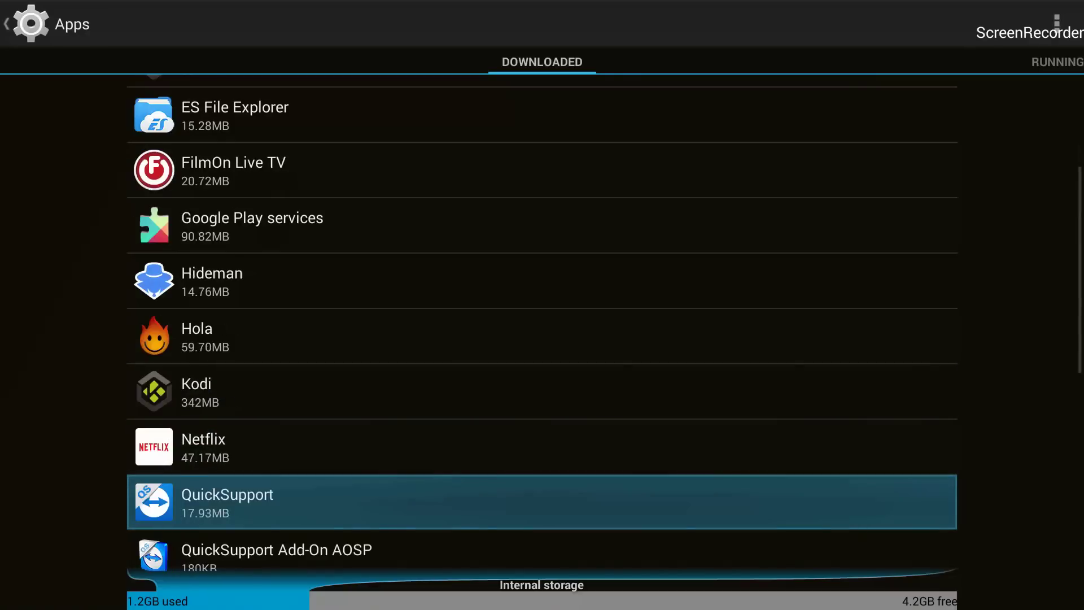
{"action": "key", "text": "Up"}
{"action": "key", "text": "Up"}
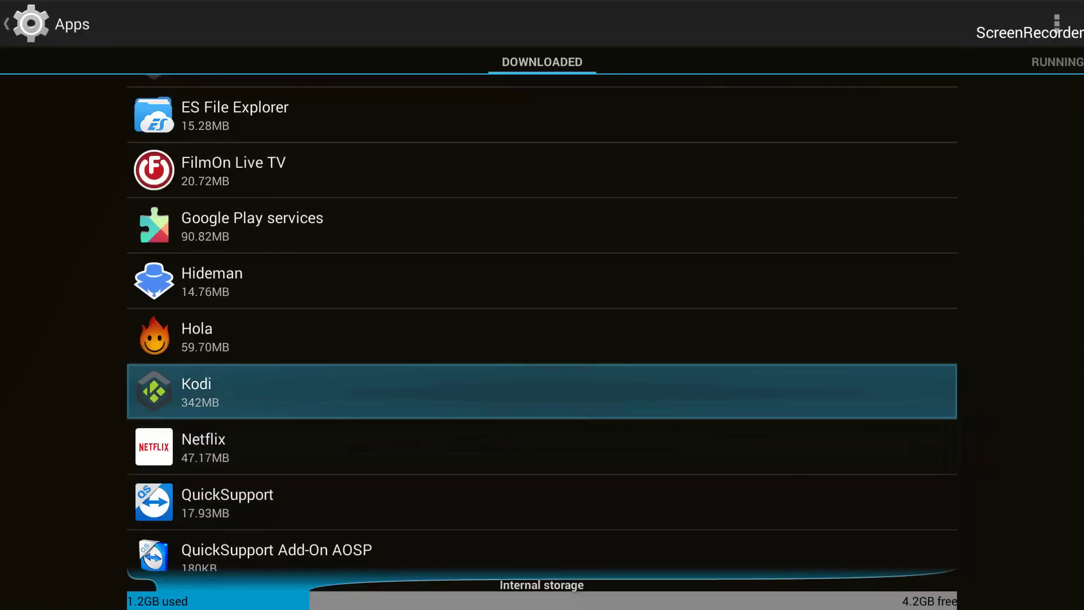
{"action": "key", "text": "Down"}
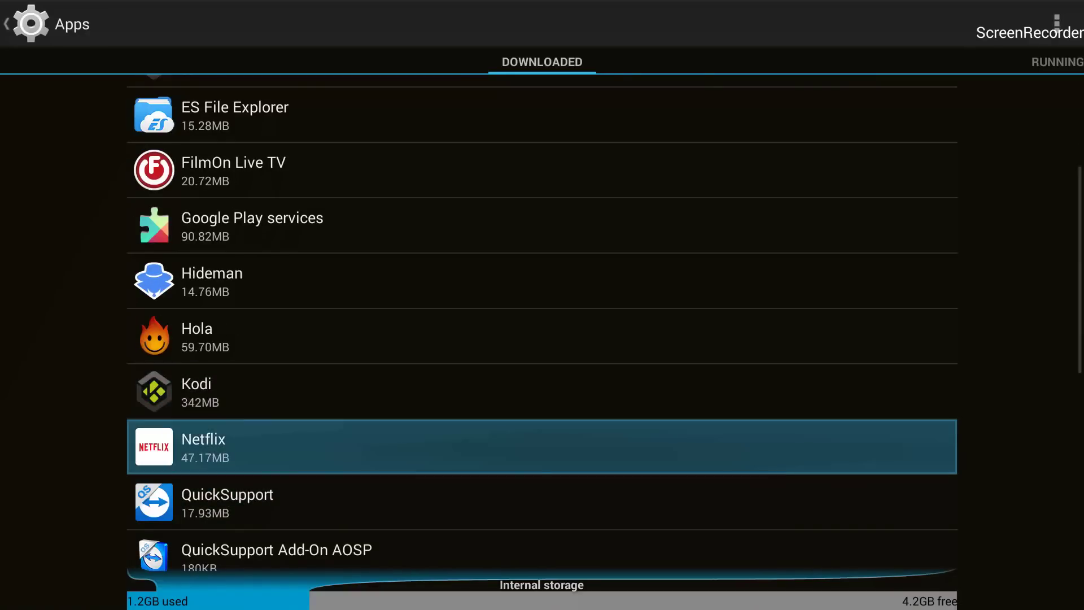
{"action": "key", "text": "Up"}
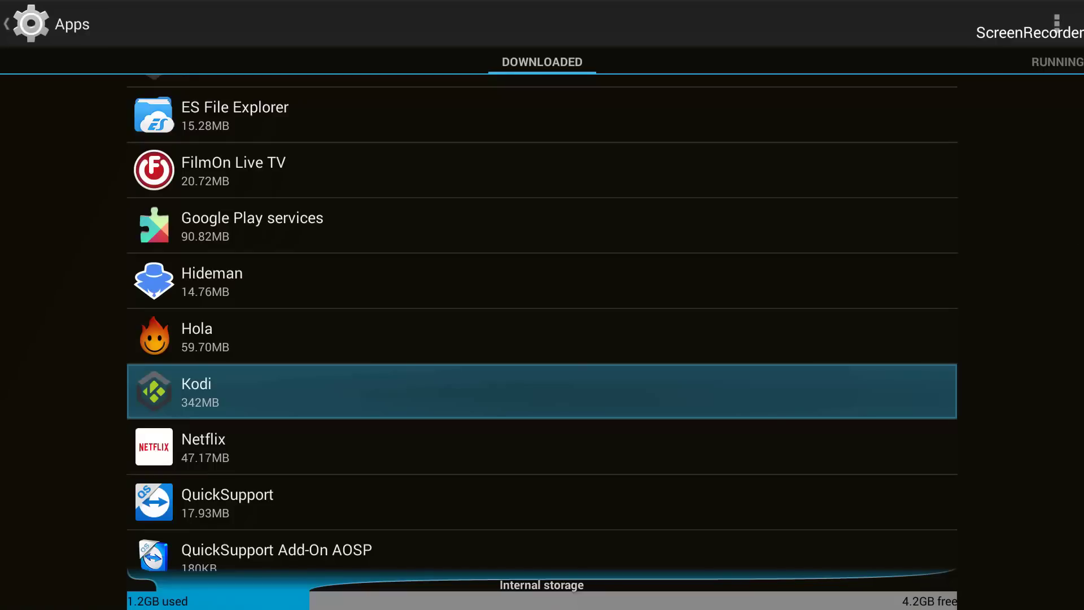
{"action": "key", "text": "Return"}
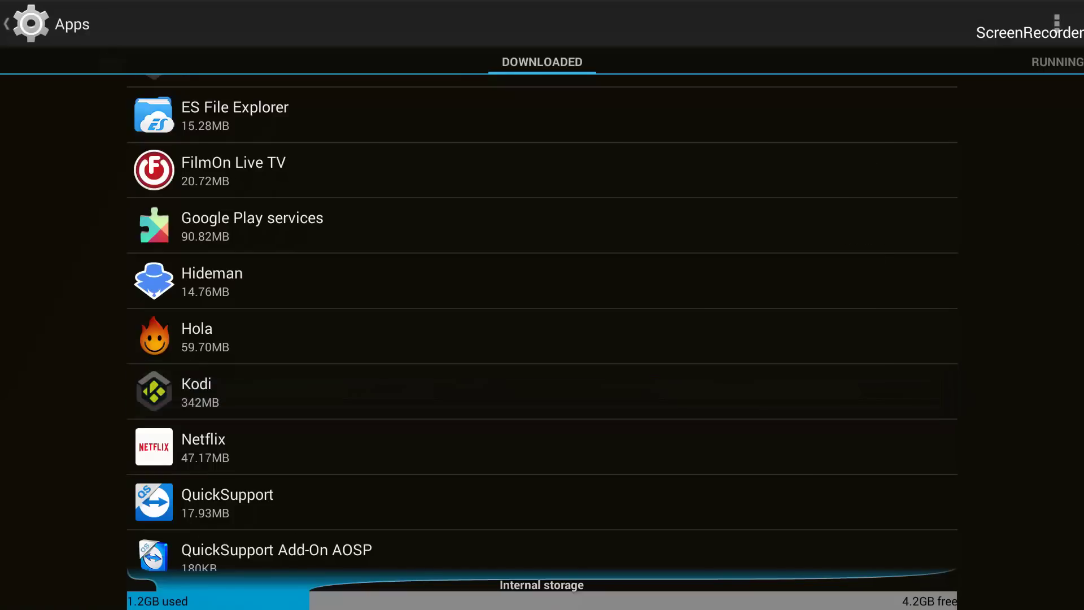
- Force-stop Kodi from its App info page
{"action": "key", "text": "Down"}
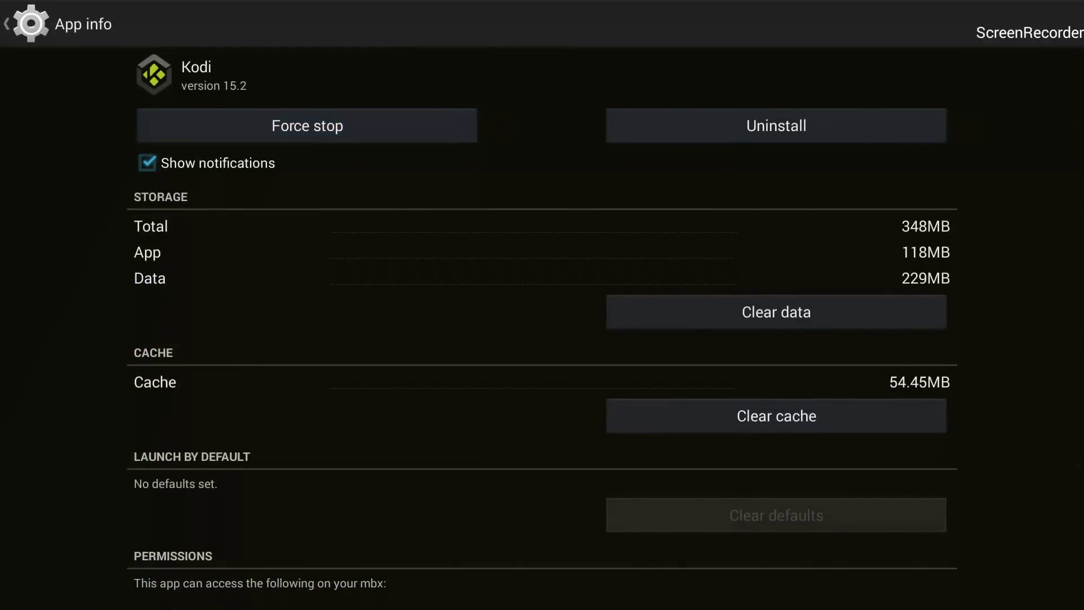
{"action": "key", "text": "Up"}
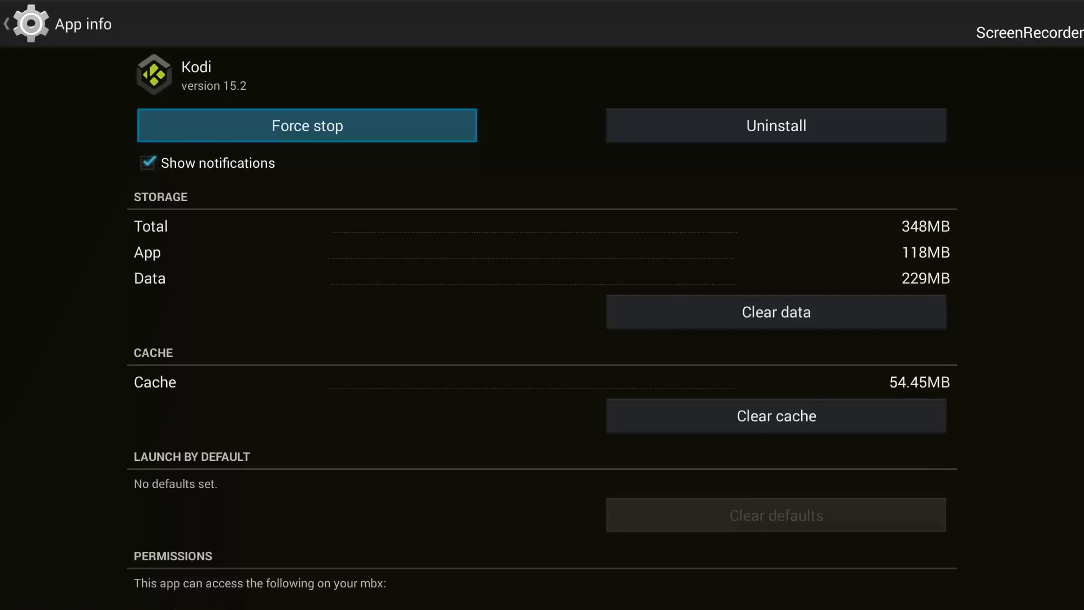
{"action": "key", "text": "Return"}
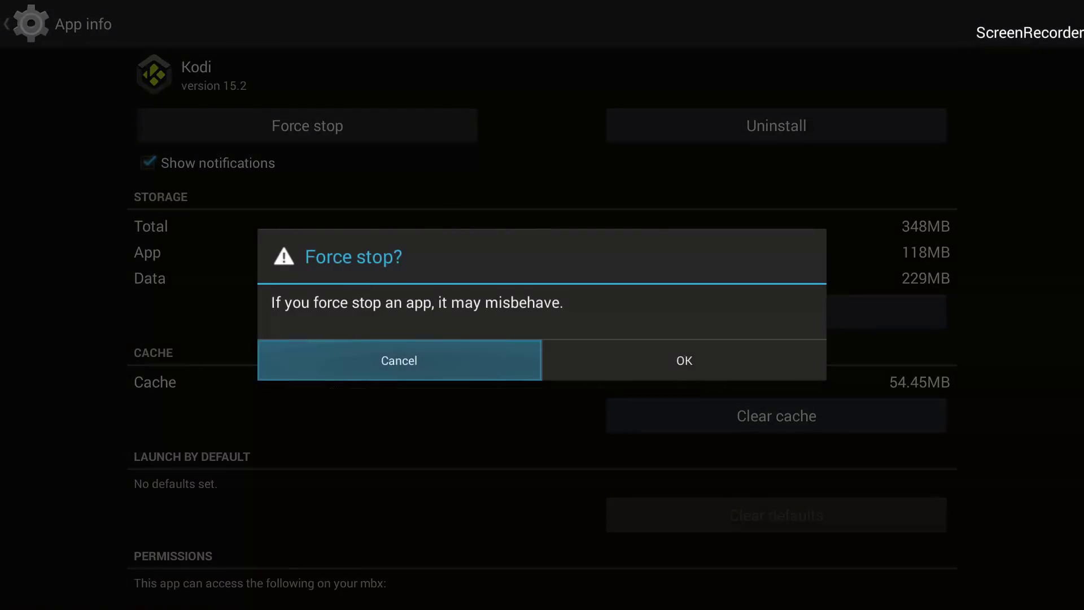
{"action": "key", "text": "Right"}
{"action": "key", "text": "Return"}
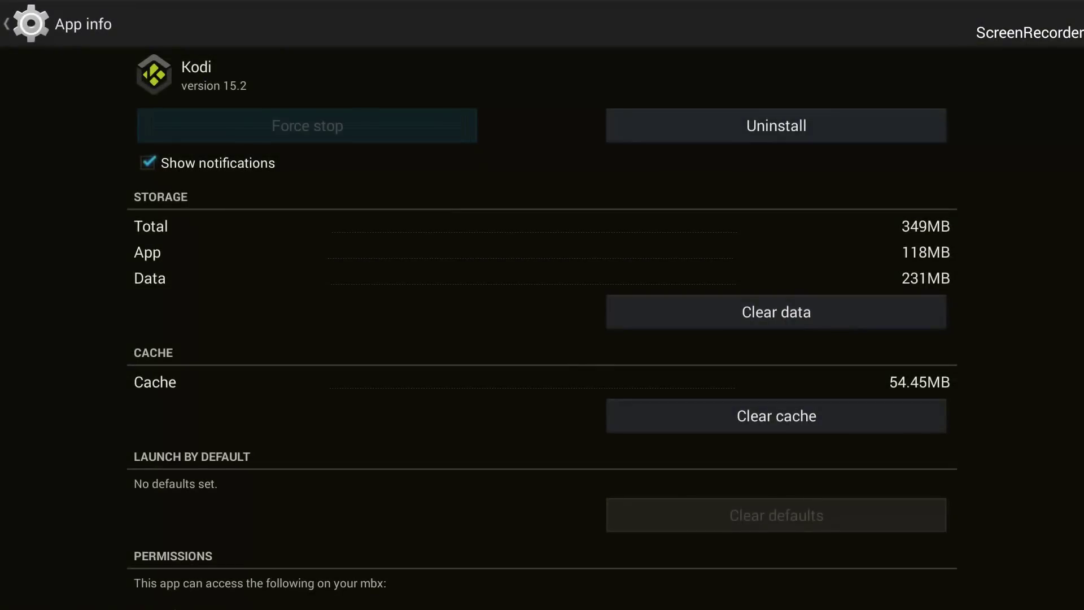
- Clear Kodi's app data, confirming deletion so data and cache read 0.00B
{"action": "key", "text": "Right"}
{"action": "key", "text": "Down"}
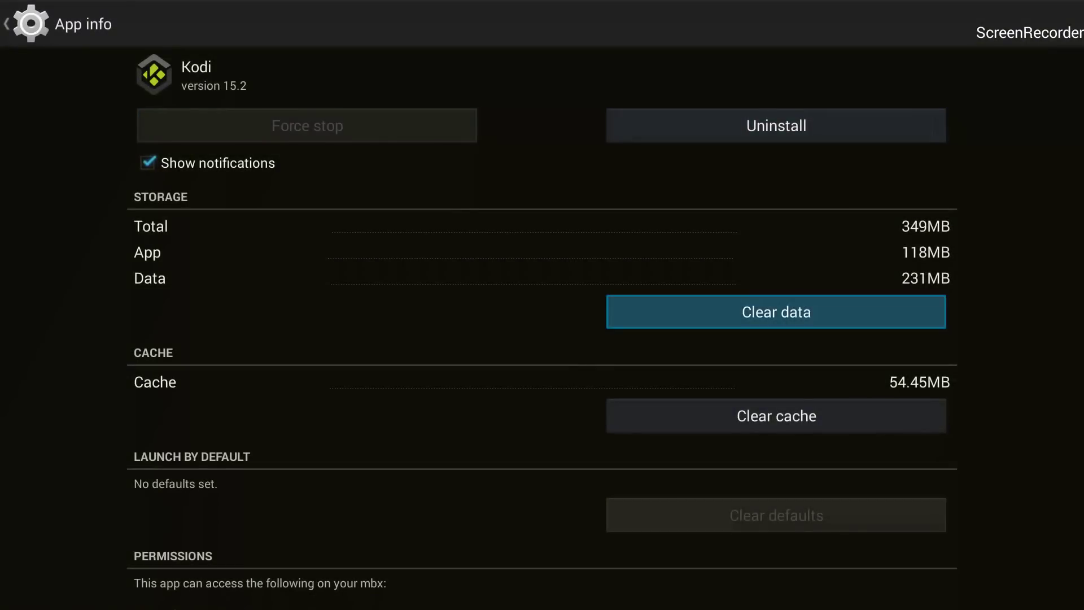
{"action": "key", "text": "Return"}
{"action": "key", "text": "Right"}
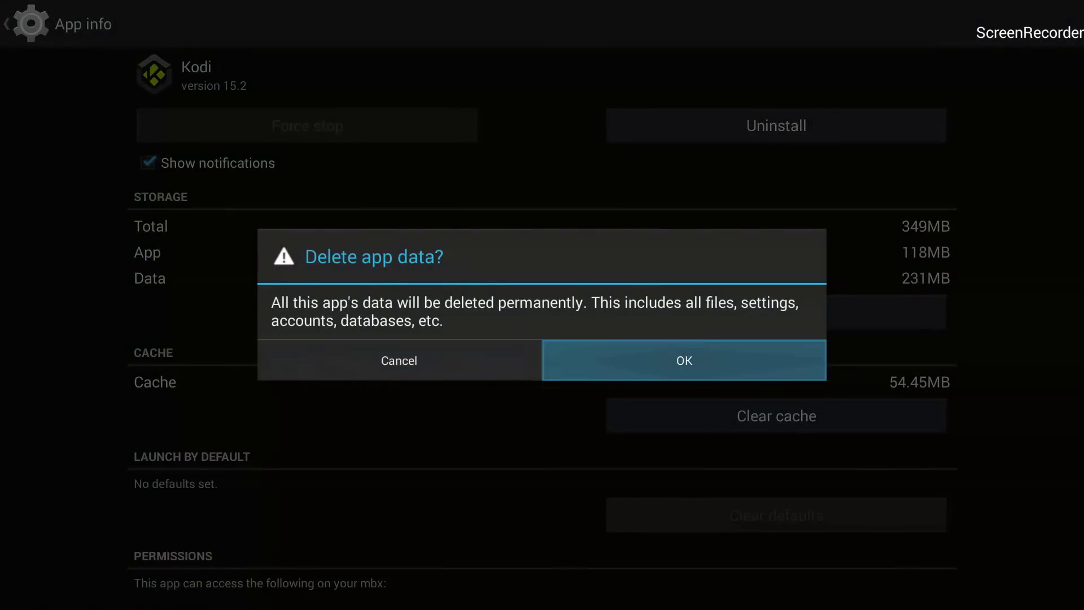
{"action": "key", "text": "Return"}
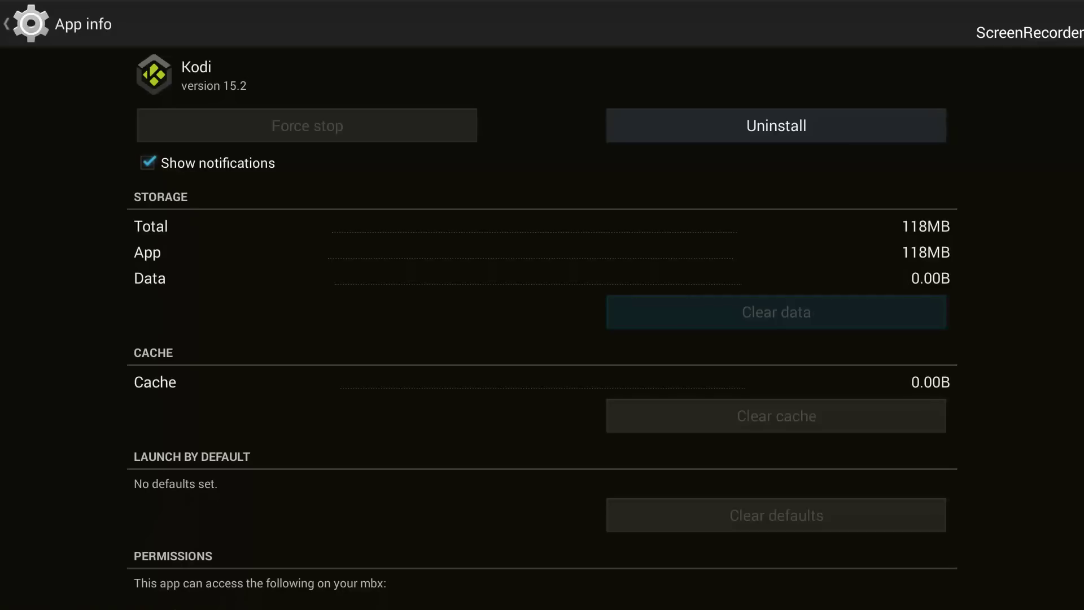
- Return to the launcher home and launch Kodi from the XBMC Media Center tile
{"action": "key", "text": "Home"}
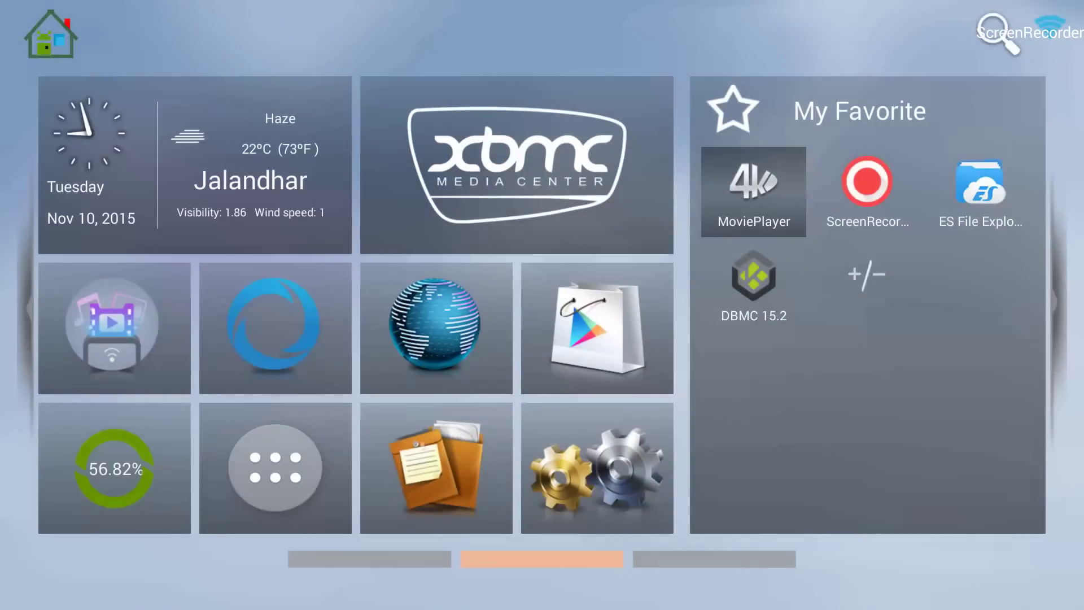
{"action": "key", "text": "Left"}
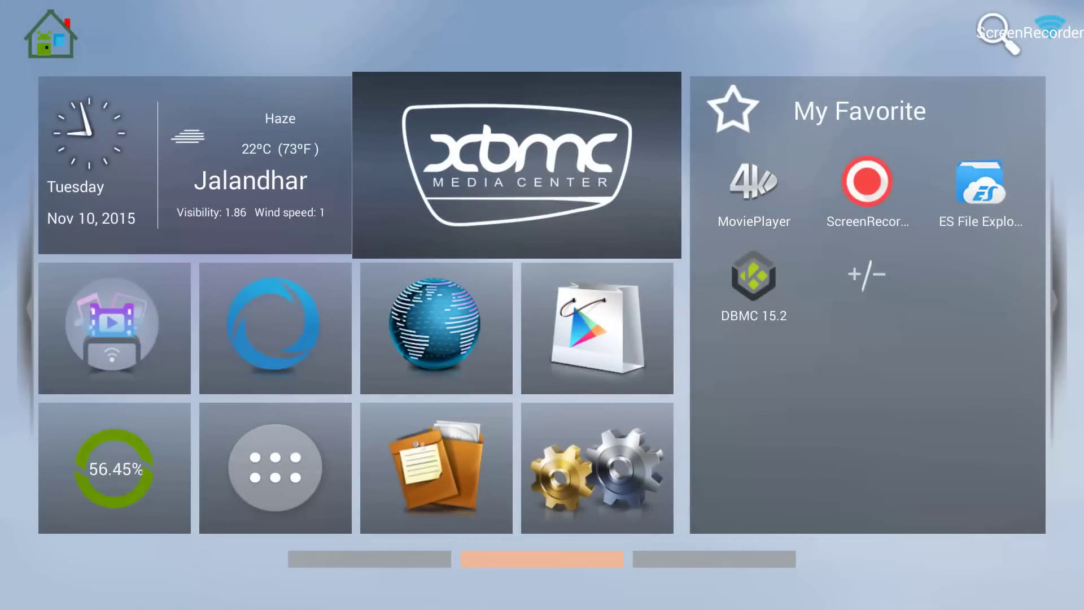
{"action": "key", "text": "Down"}
{"action": "key", "text": "Right"}
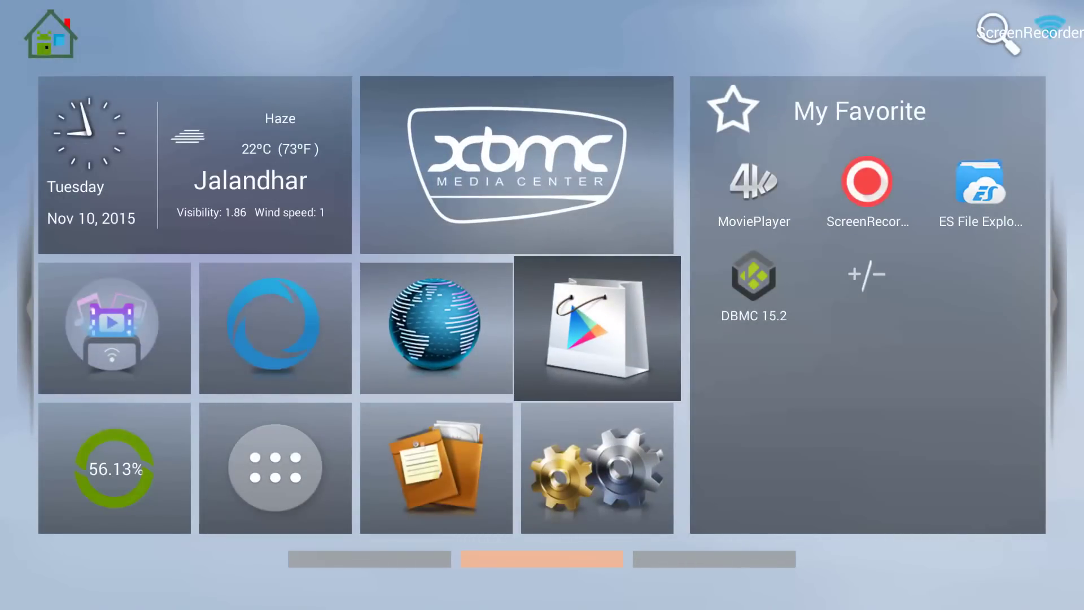
{"action": "key", "text": "Left"}
{"action": "key", "text": "Up"}
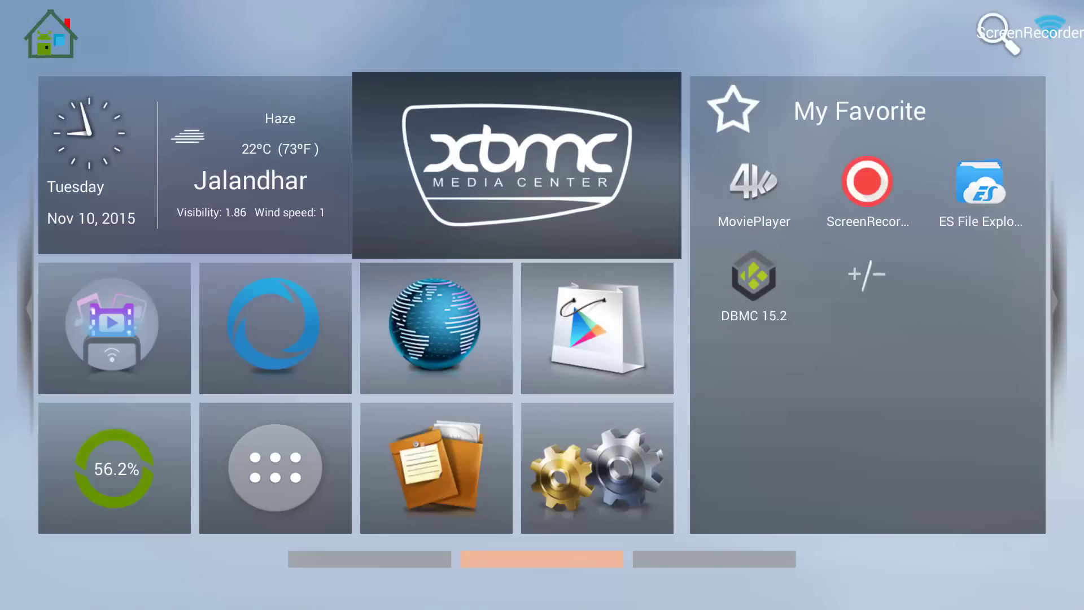
{"action": "key", "text": "Return"}
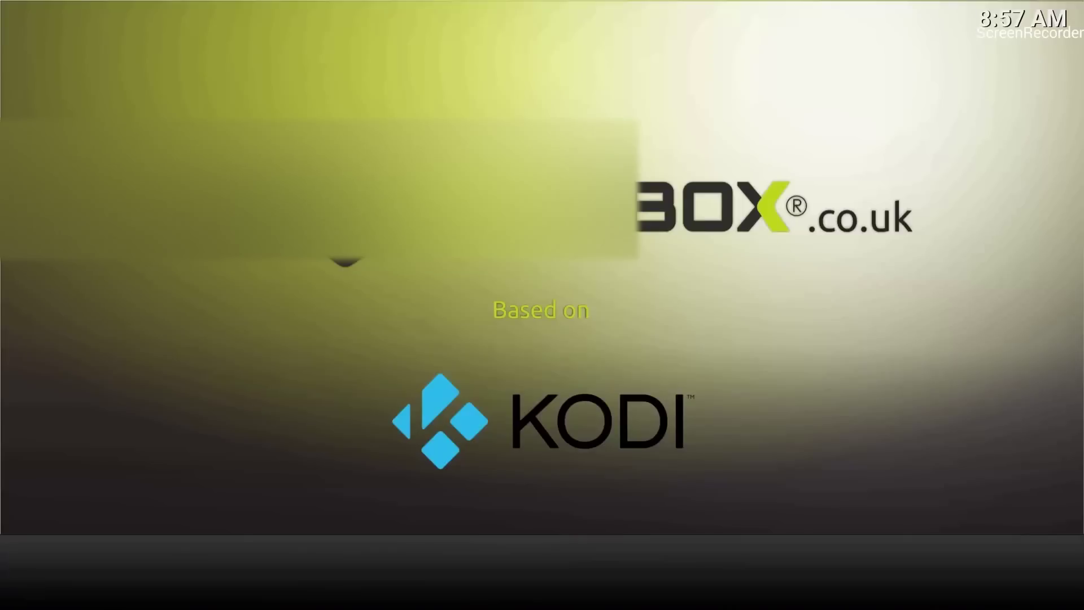
- Select SYSTEM on the Kodi home menu to open the Settings categories
{"action": "key", "text": "Right"}
{"action": "key", "text": "Right"}
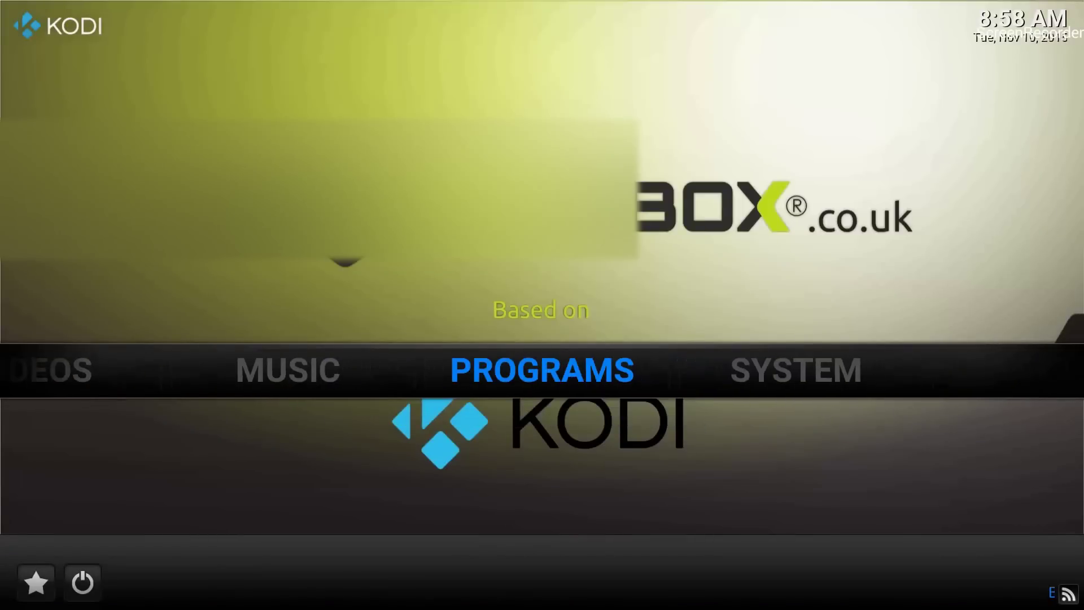
{"action": "key", "text": "Left"}
{"action": "key", "text": "Left"}
{"action": "key", "text": "Left"}
{"action": "key", "text": "Right"}
{"action": "key", "text": "Right"}
{"action": "key", "text": "Right"}
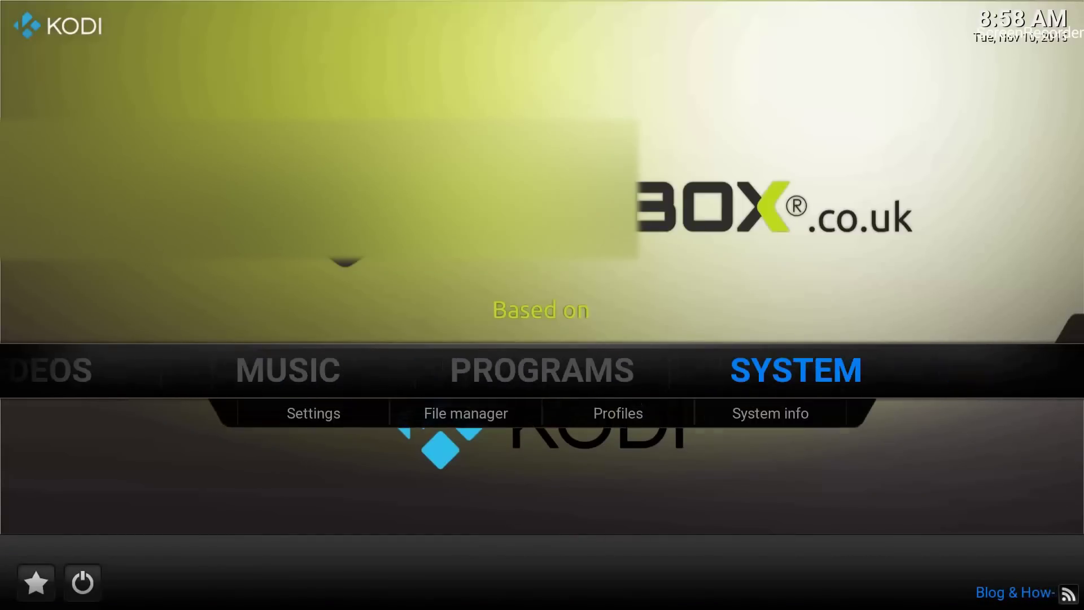
{"action": "key", "text": "Left"}
{"action": "key", "text": "Left"}
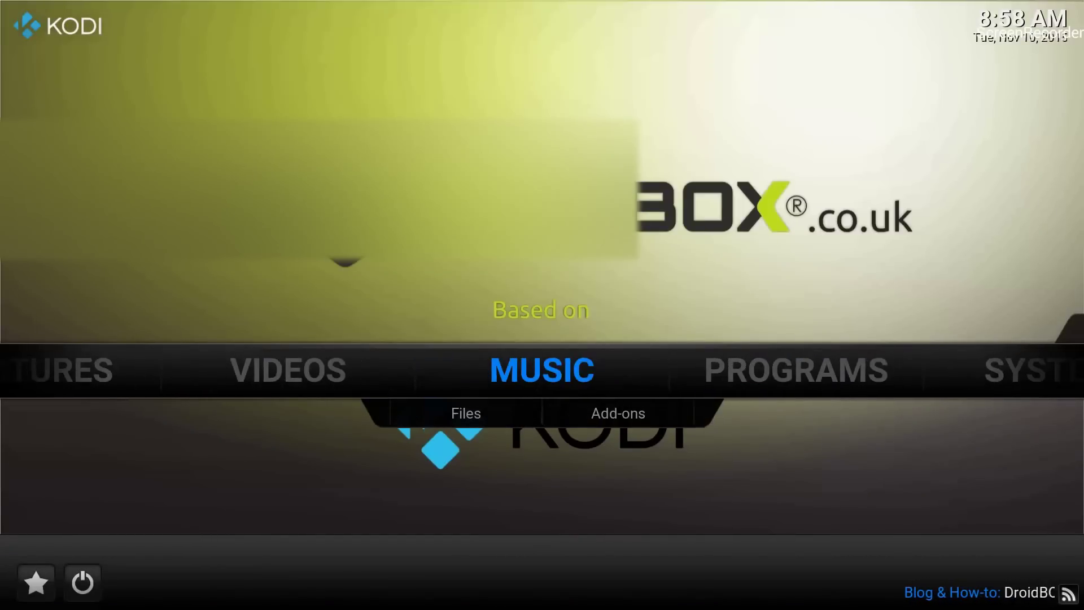
{"action": "key", "text": "Right"}
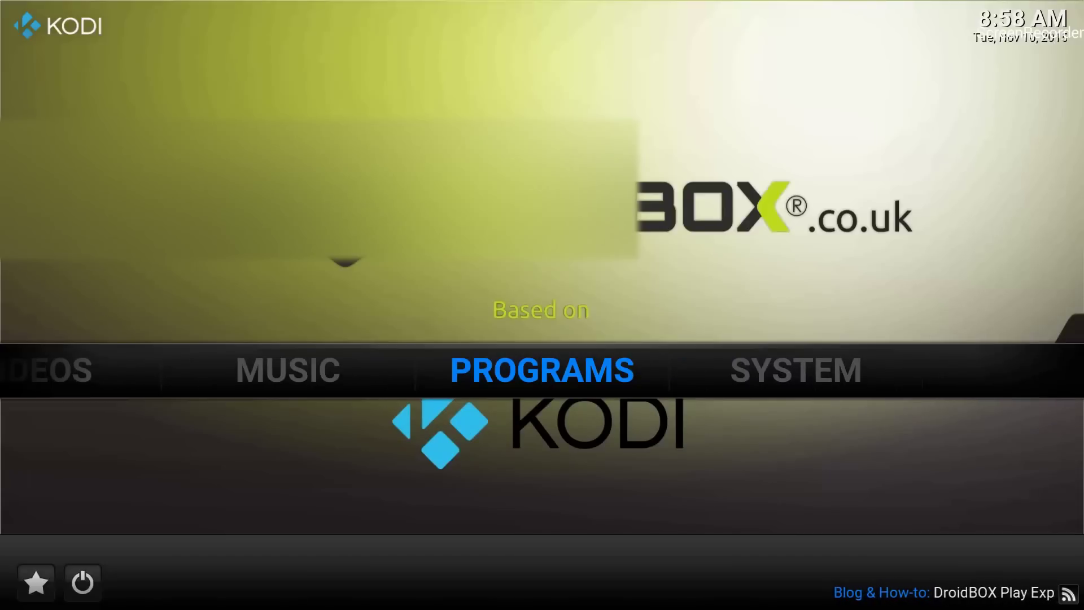
{"action": "key", "text": "Right"}
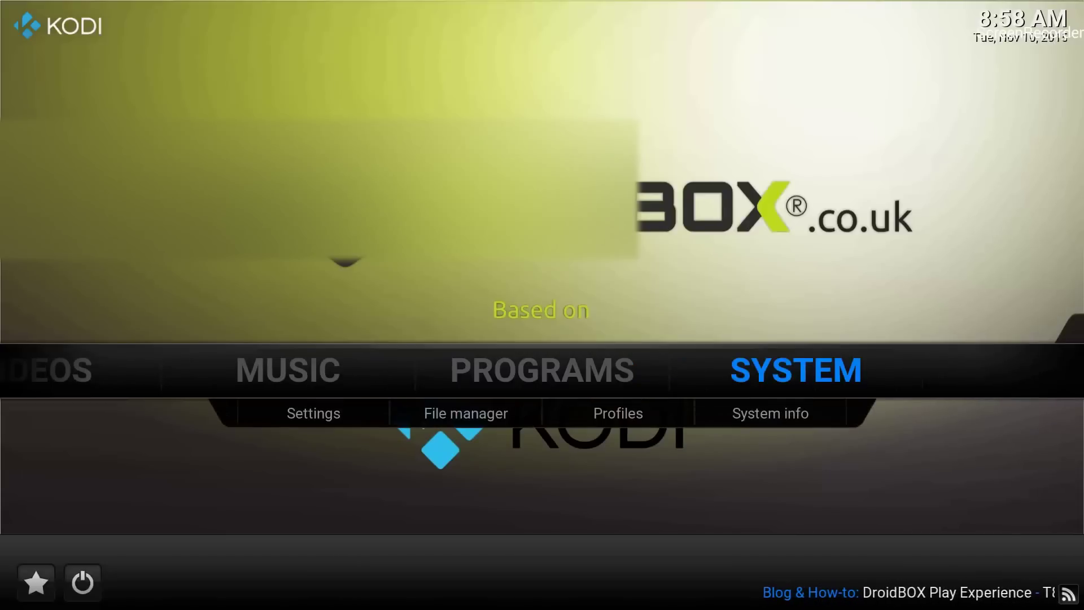
{"action": "key", "text": "Return"}
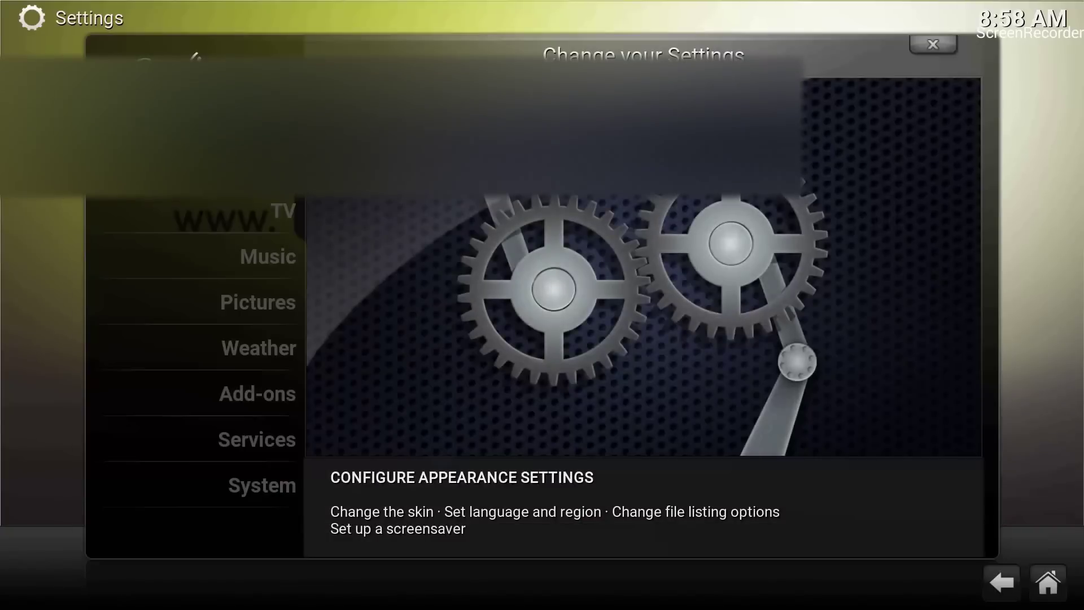
{"action": "key", "text": "Down"}
{"action": "key", "text": "Down"}
{"action": "key", "text": "Down"}
{"action": "key", "text": "Down"}
{"action": "key", "text": "Down"}
{"action": "key", "text": "Down"}
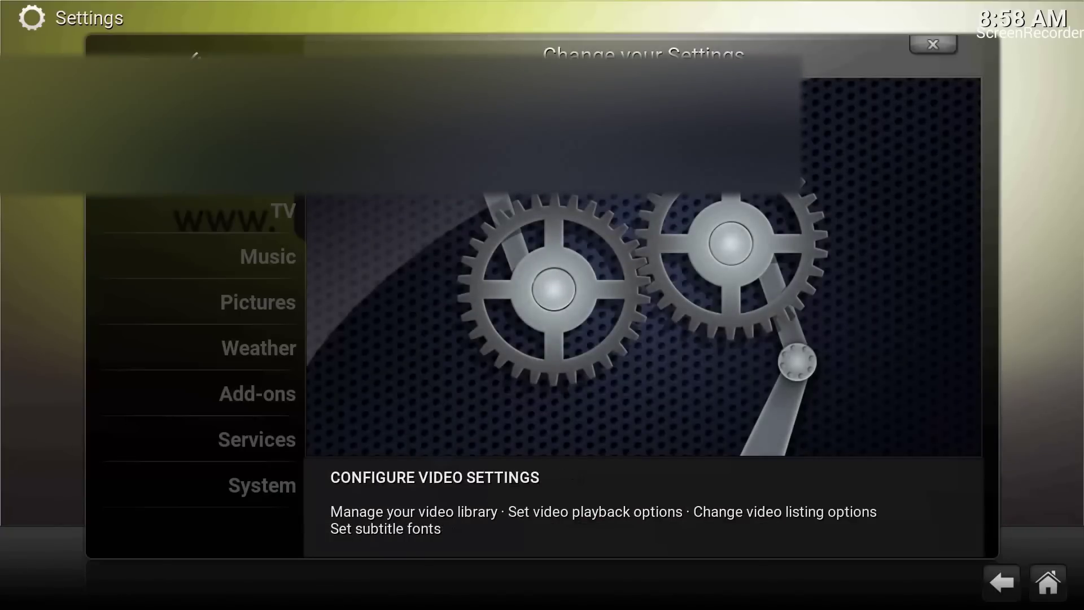
- Open Add-ons settings, dismiss the first-run help, and open Install from zip file
{"action": "key", "text": "Return"}
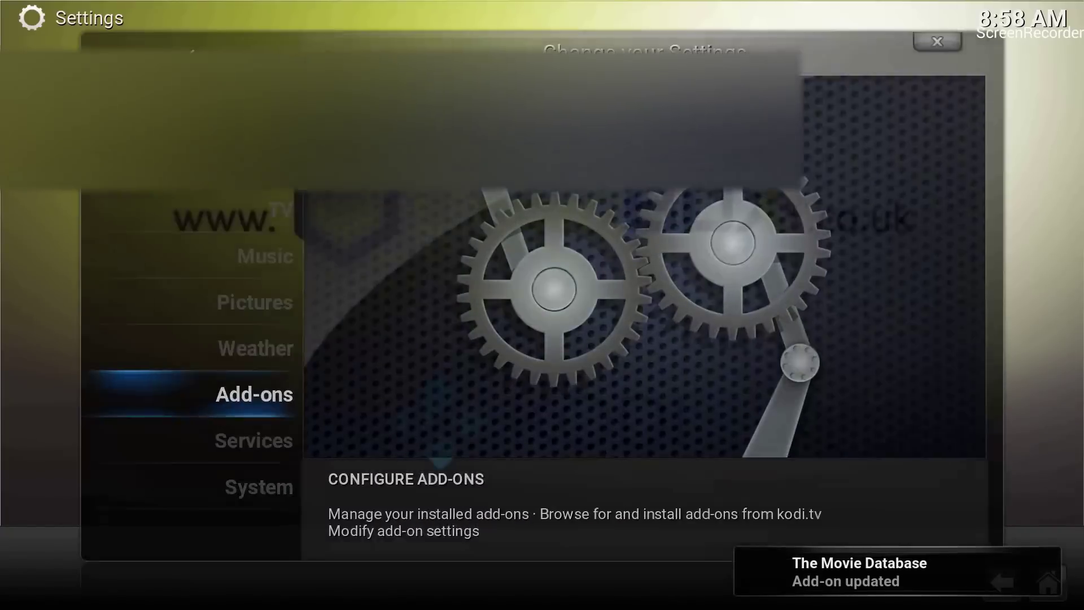
{"action": "key", "text": "Return"}
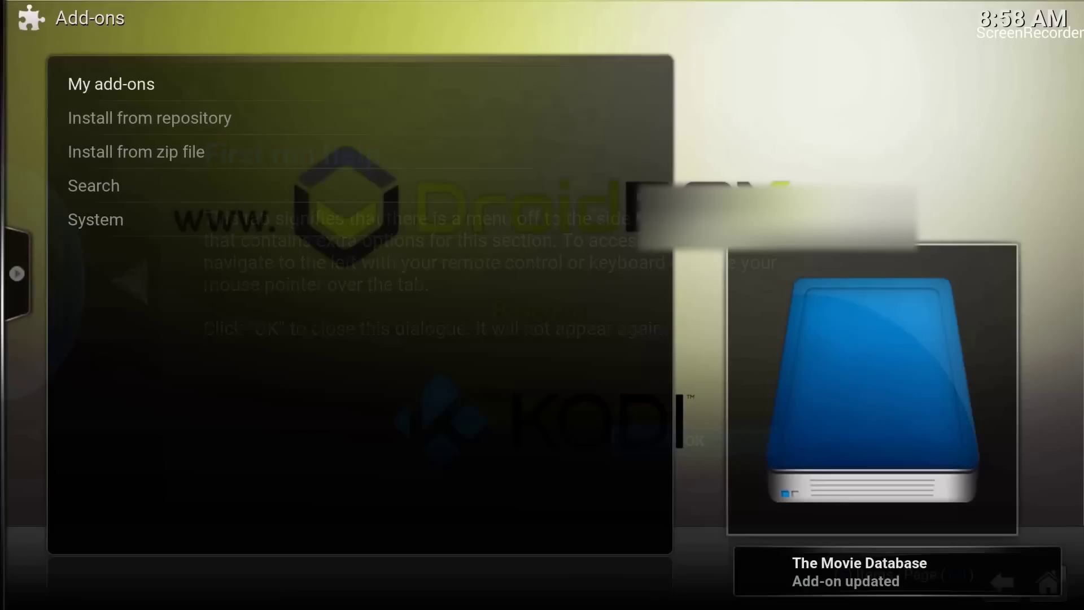
{"action": "key", "text": "Down"}
{"action": "key", "text": "Down"}
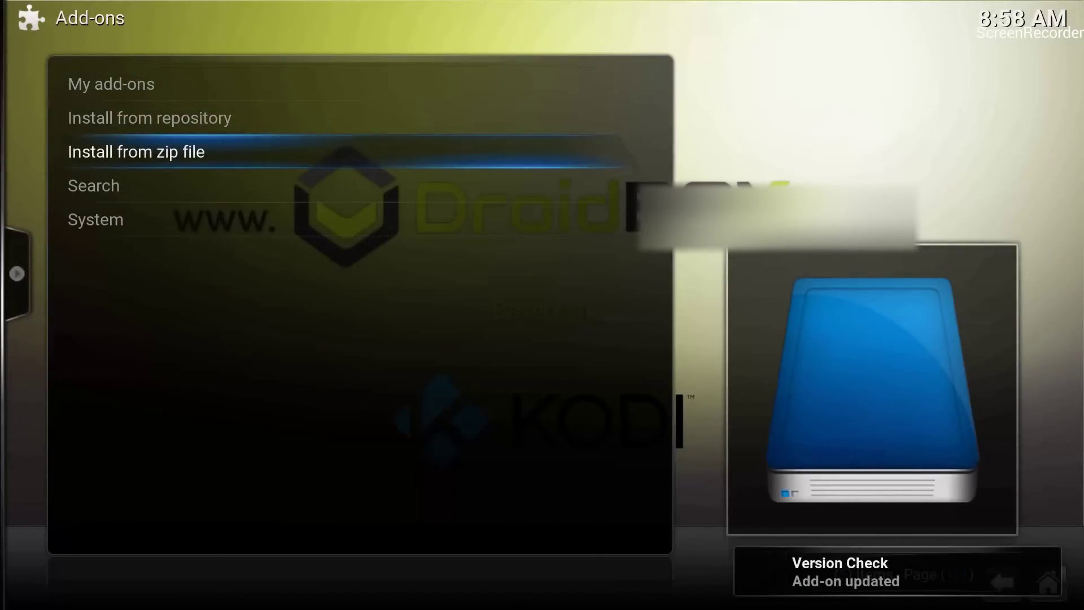
{"action": "key", "text": "Return"}
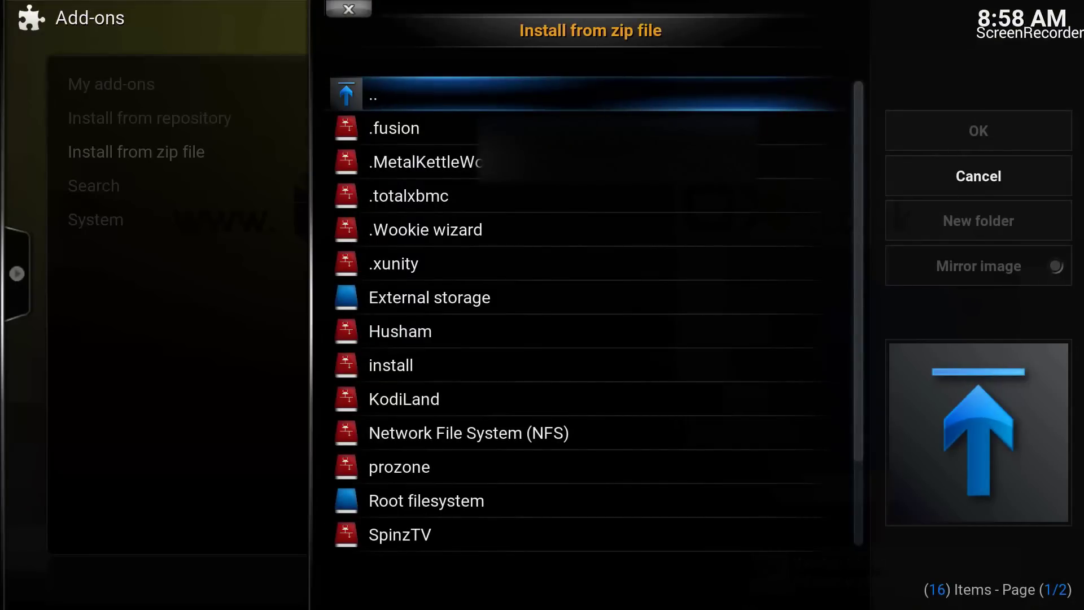
- Install the Click me zip from the .Wookie wizard source and return to Settings
{"action": "key", "text": "Down"}
{"action": "key", "text": "Down"}
{"action": "key", "text": "Down"}
{"action": "key", "text": "Down"}
{"action": "key", "text": "Down"}
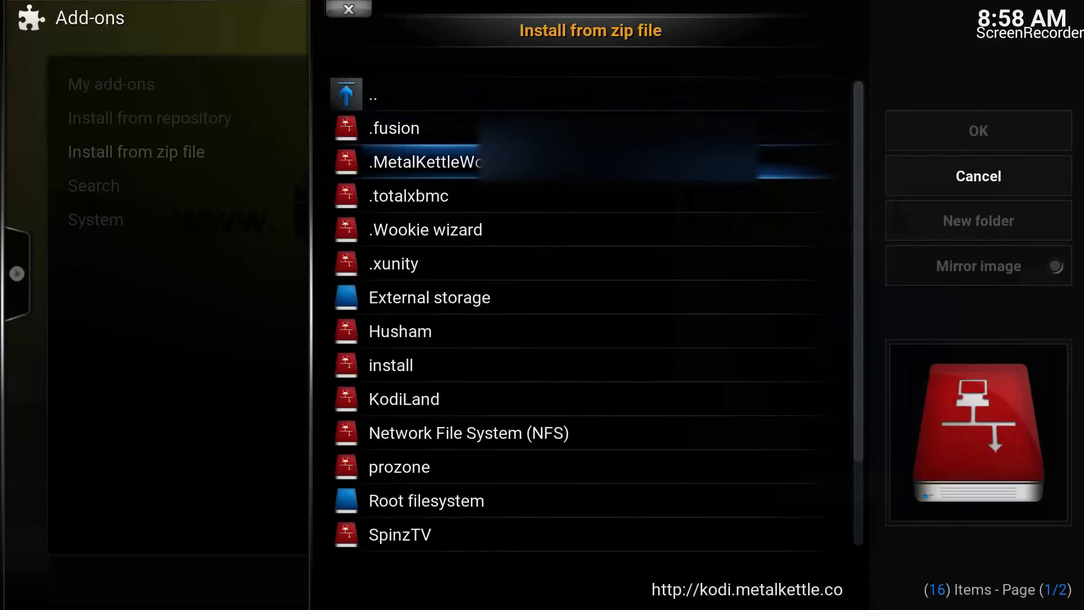
{"action": "key", "text": "Up"}
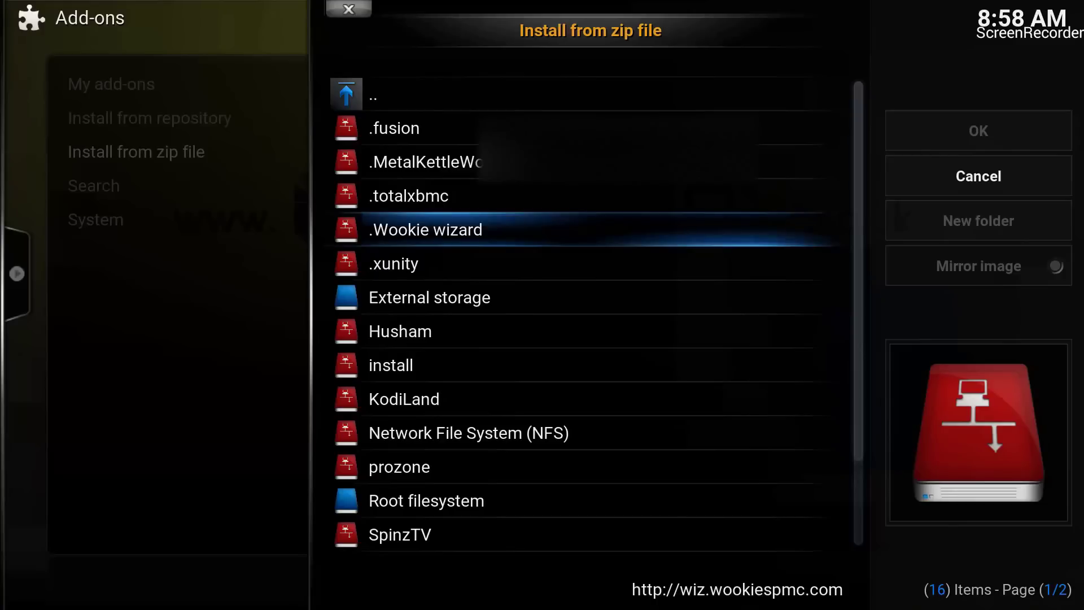
{"action": "key", "text": "Down"}
{"action": "key", "text": "Up"}
{"action": "key", "text": "Return"}
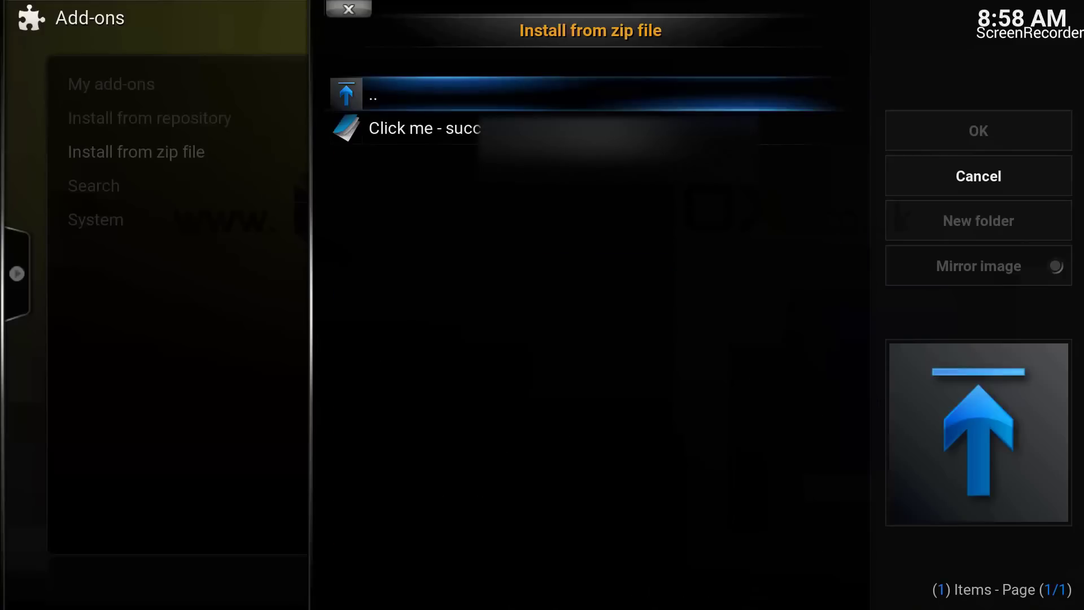
{"action": "key", "text": "Down"}
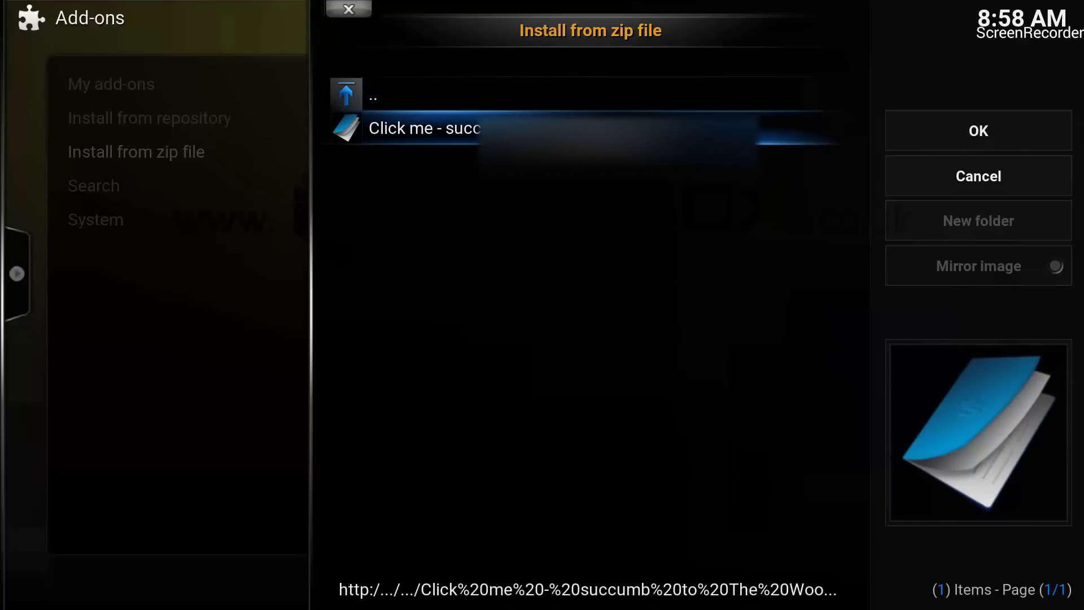
{"action": "key", "text": "Return"}
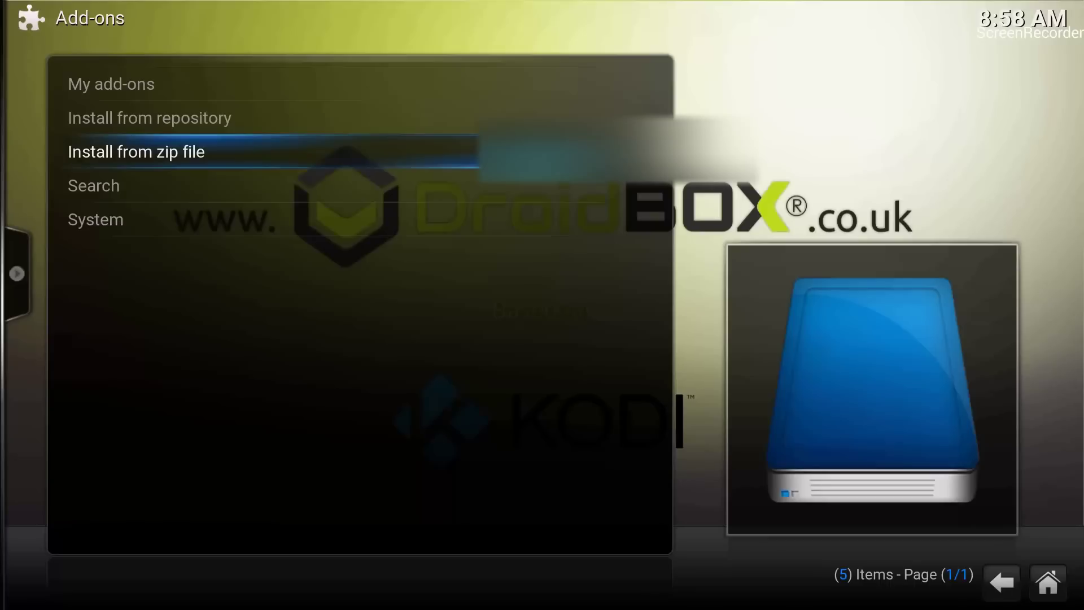
{"action": "key", "text": "Down"}
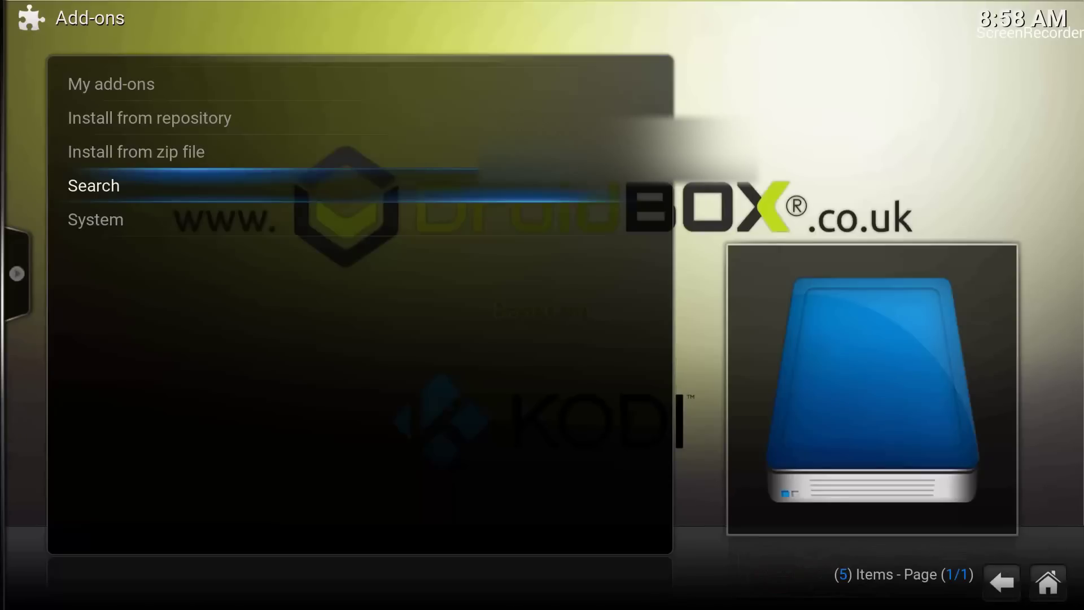
{"action": "key", "text": "Escape"}
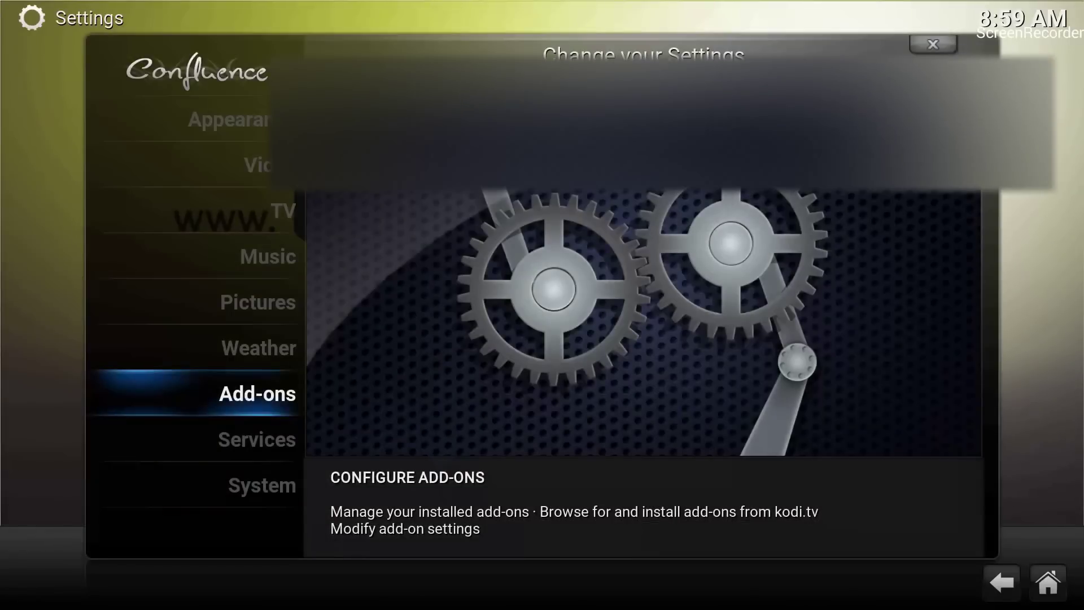
- Launch the Wookie add-on from VIDEOS > Add-ons on the home menu
{"action": "key", "text": "Escape"}
{"action": "key", "text": "Left"}
{"action": "key", "text": "Left"}
{"action": "key", "text": "Left"}
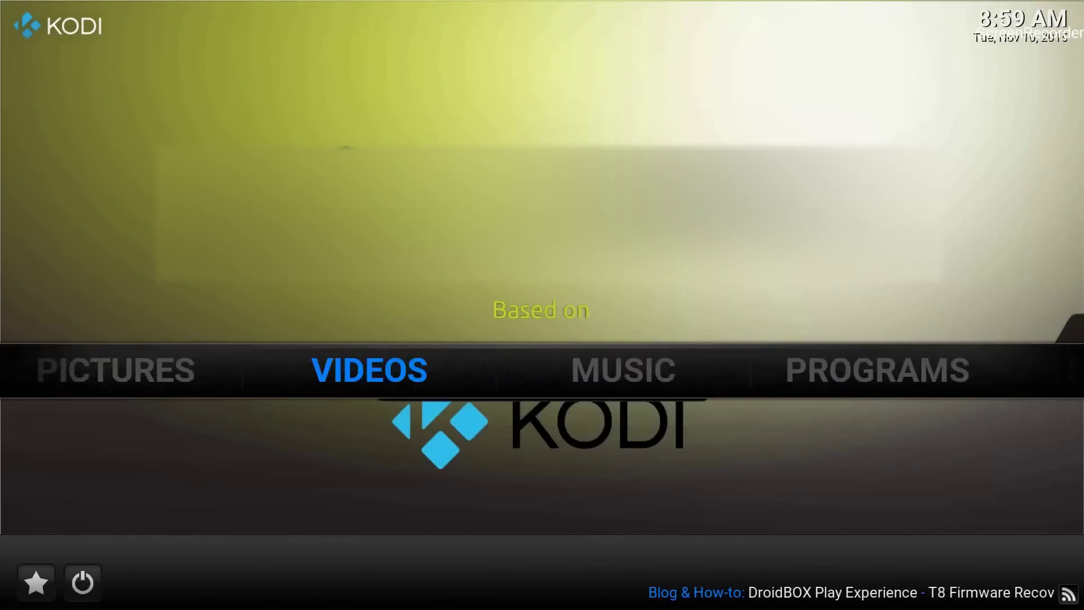
{"action": "key", "text": "Down"}
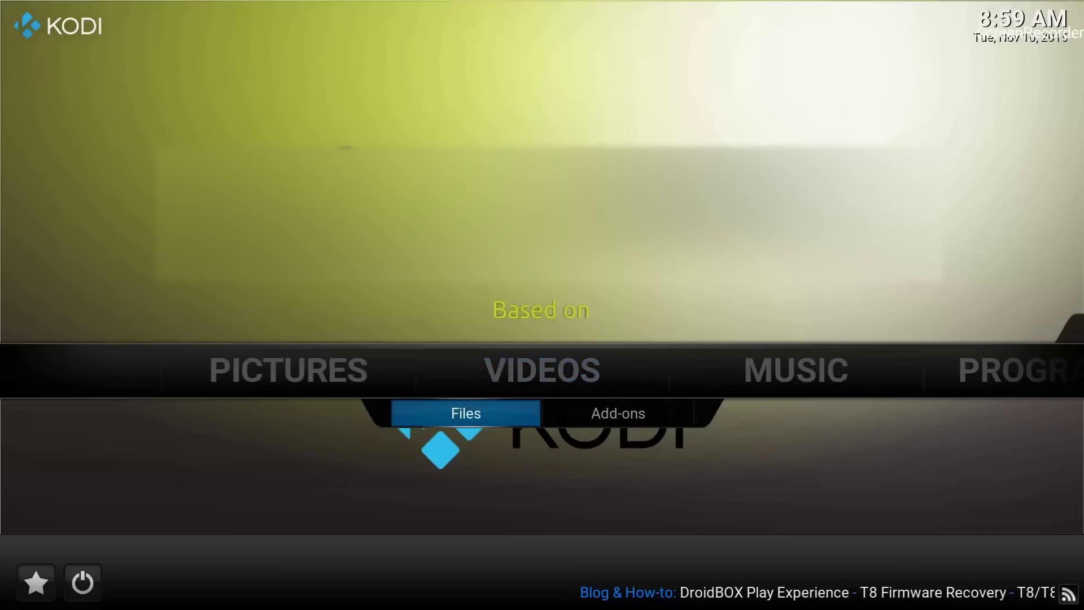
{"action": "key", "text": "Right"}
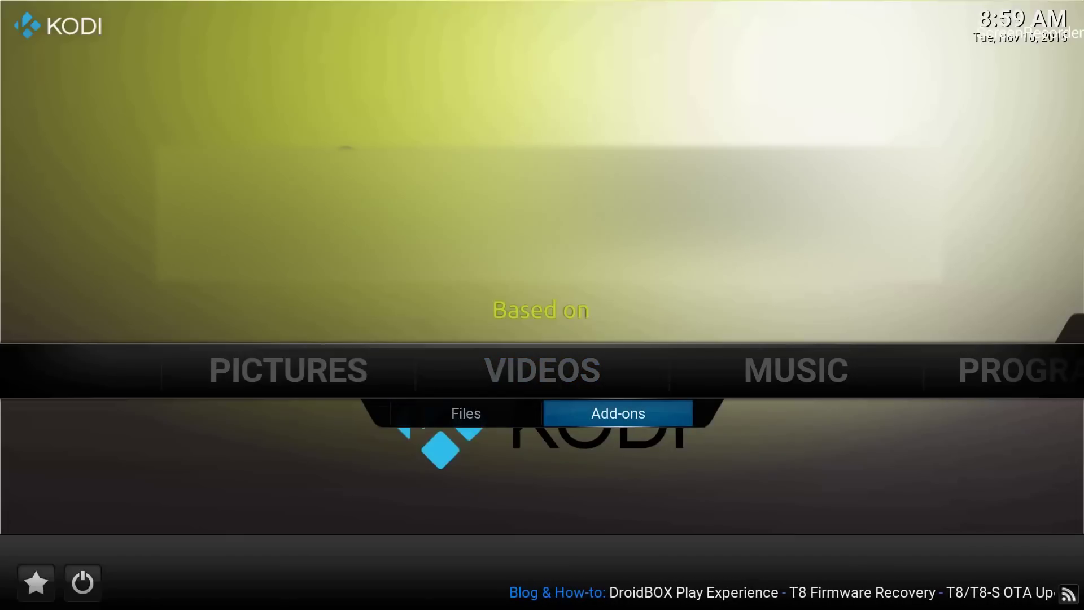
{"action": "key", "text": "Return"}
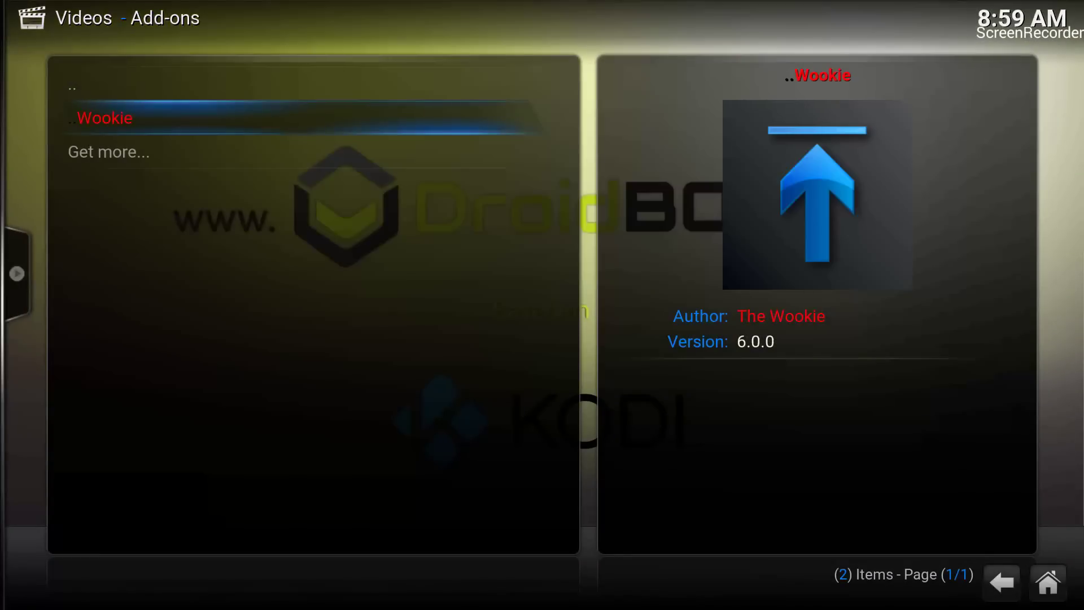
{"action": "key", "text": "Return"}
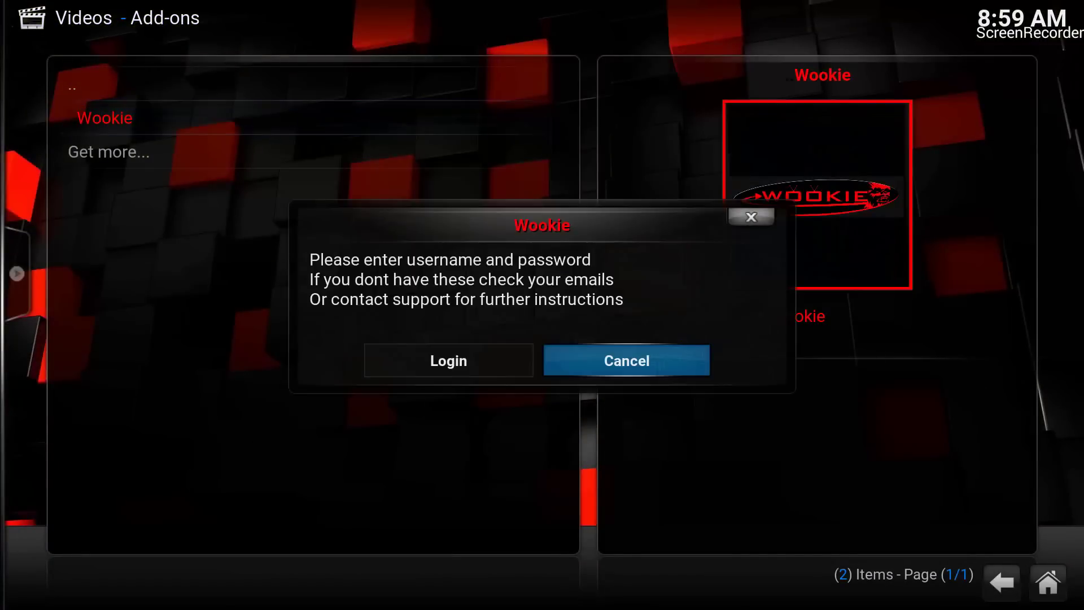
- Log in to the Wookie wizard with the username and the account password
{"action": "key", "text": "Left"}
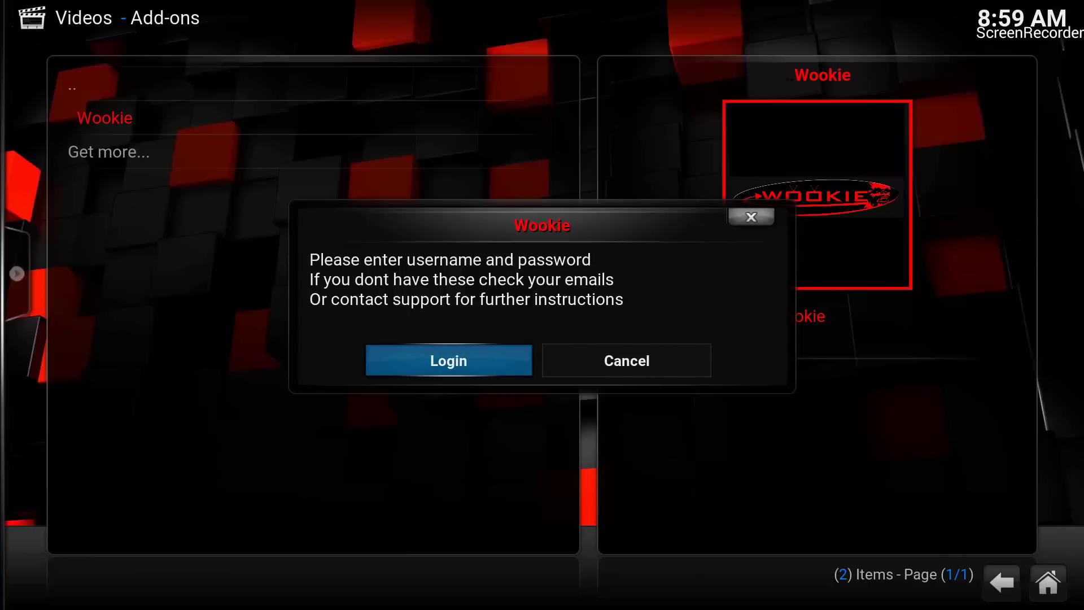
{"action": "key", "text": "Return"}
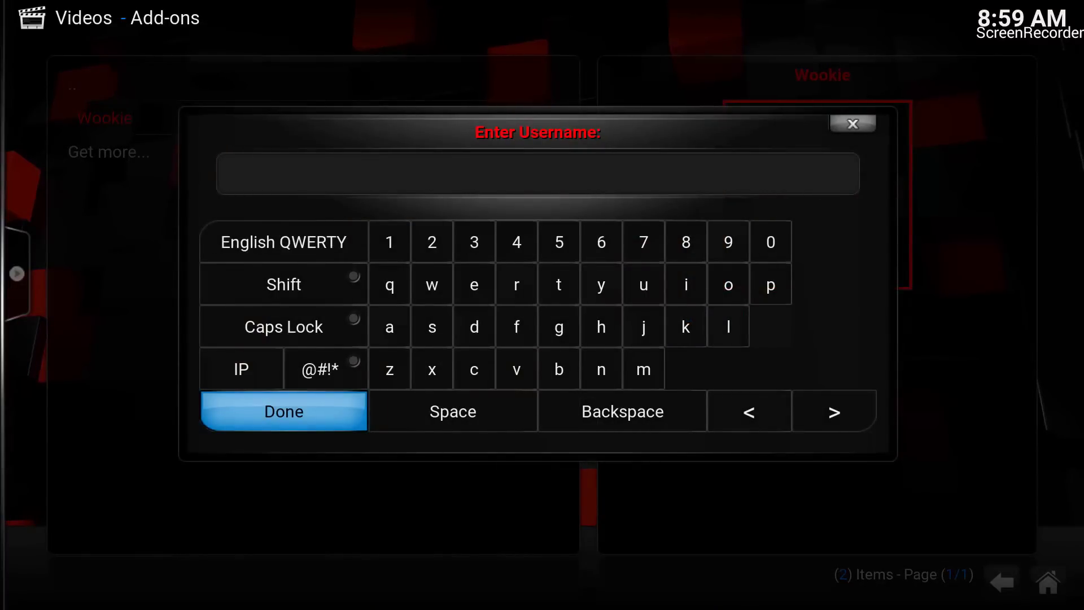
{"action": "type", "text": "free"}
{"action": "left_click", "coordinate": [282, 425]}
{"action": "type", "text": "1234"}
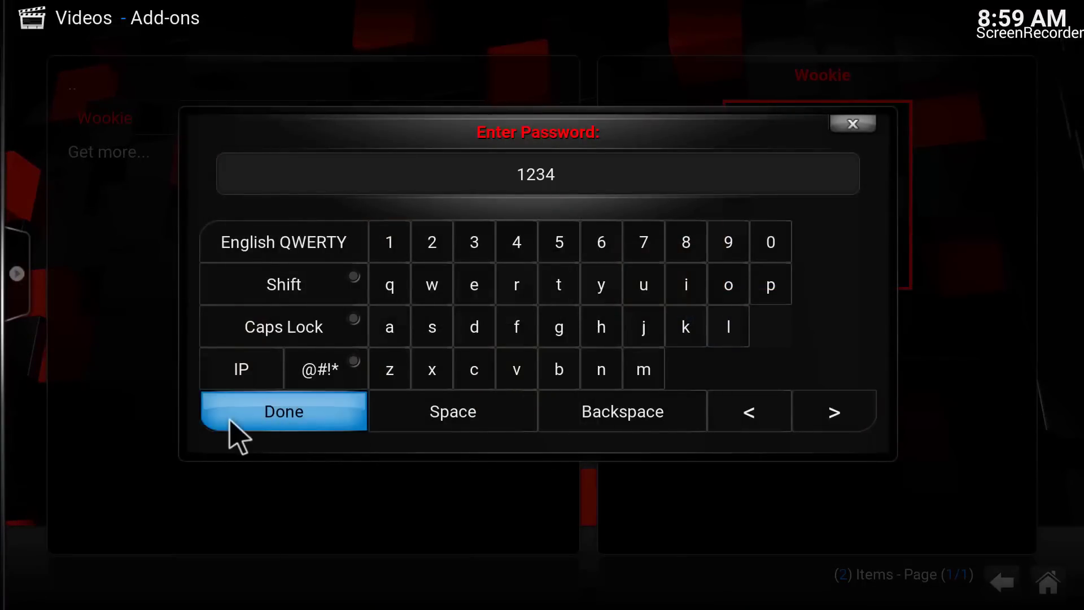
{"action": "left_click", "coordinate": [241, 425]}
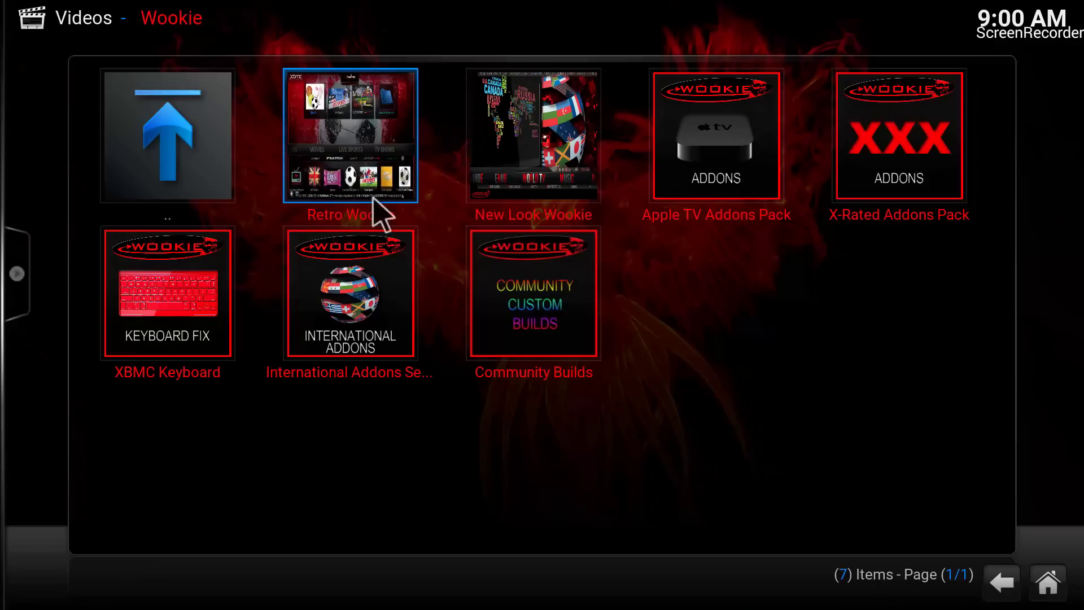
- Install the Retro Wookie build, confirming Continue, and let Kodi close
{"action": "left_click", "coordinate": [352, 131]}
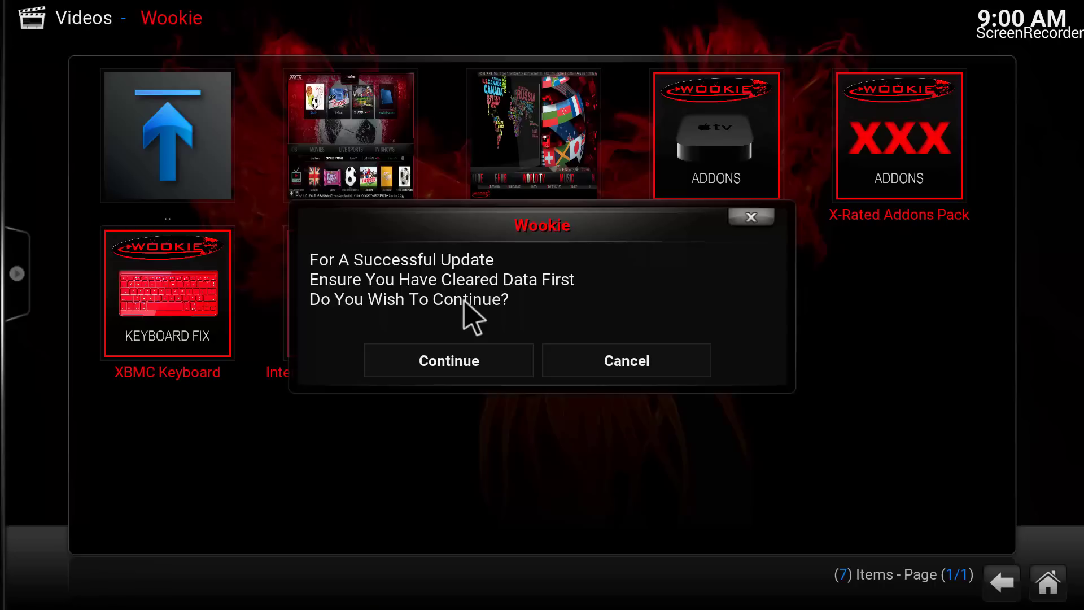
{"action": "left_click", "coordinate": [455, 363]}
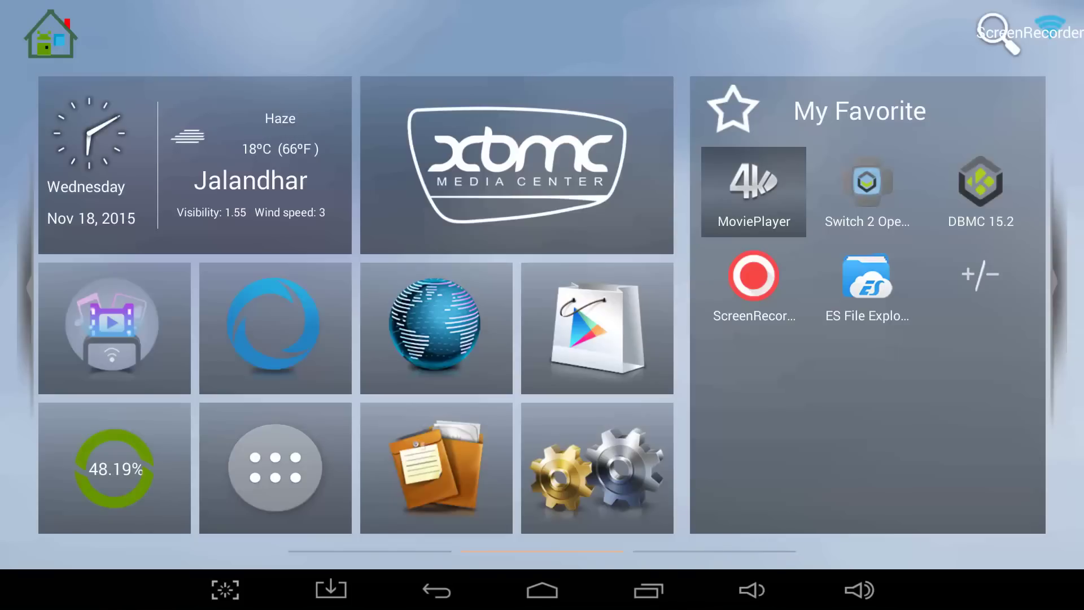
- Relaunch XBMC Media Center from the DroidBox launcher to load the new build
{"action": "key", "text": "Left"}
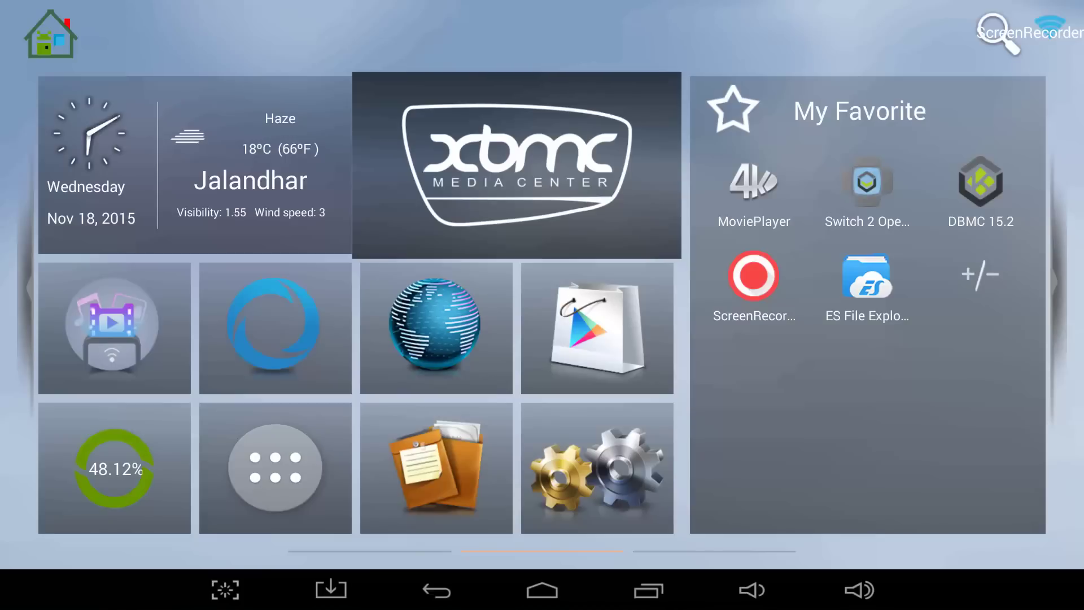
{"action": "key", "text": "Down"}
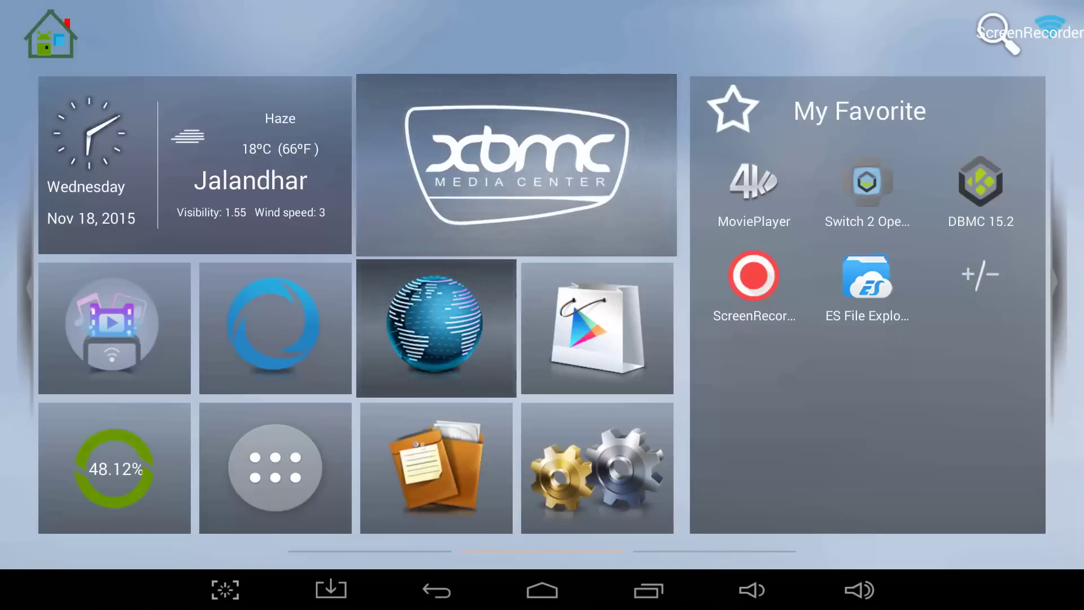
{"action": "key", "text": "Up"}
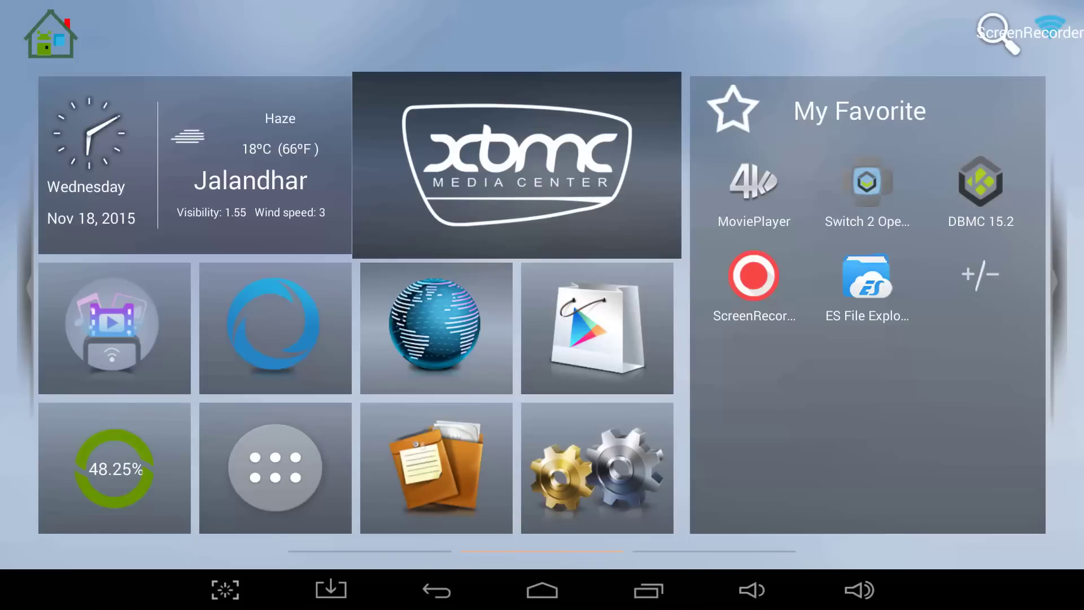
{"action": "key", "text": "Down"}
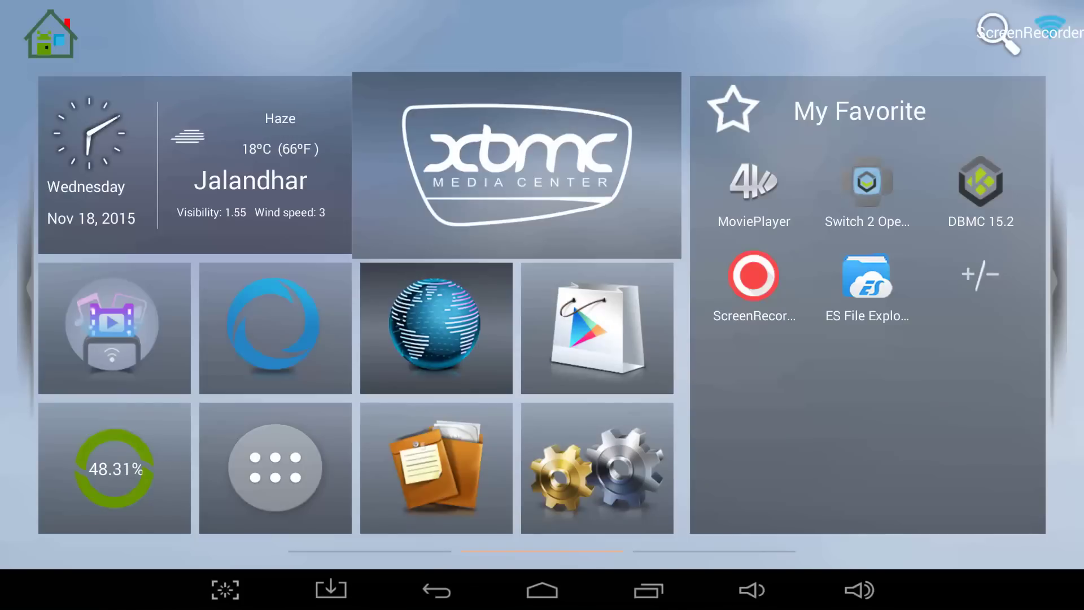
{"action": "key", "text": "Up"}
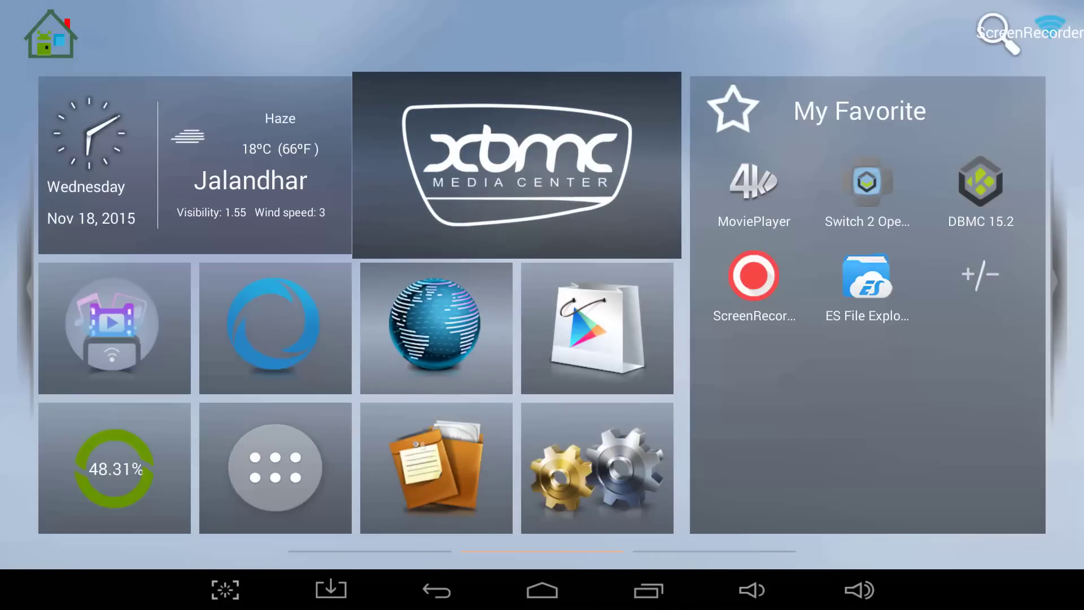
{"action": "key", "text": "Return"}
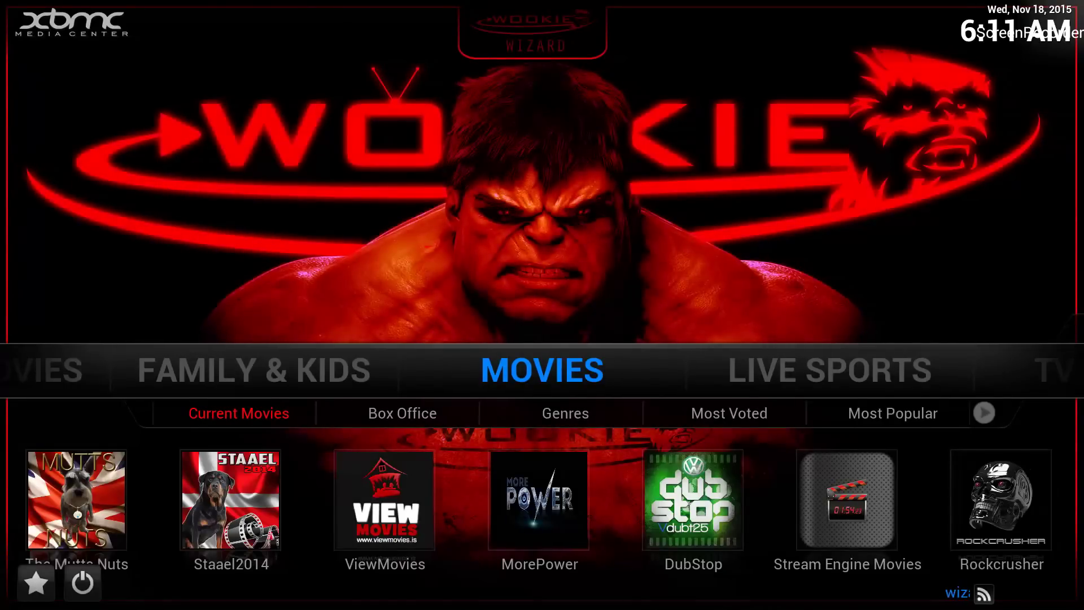
- Launch the .Xunity Maintenance add-on from the SYSTEM submenu on the Wookie home screen
{"action": "key", "text": "Right"}
{"action": "key", "text": "Right"}
{"action": "key", "text": "Right"}
{"action": "key", "text": "Right"}
{"action": "key", "text": "Right"}
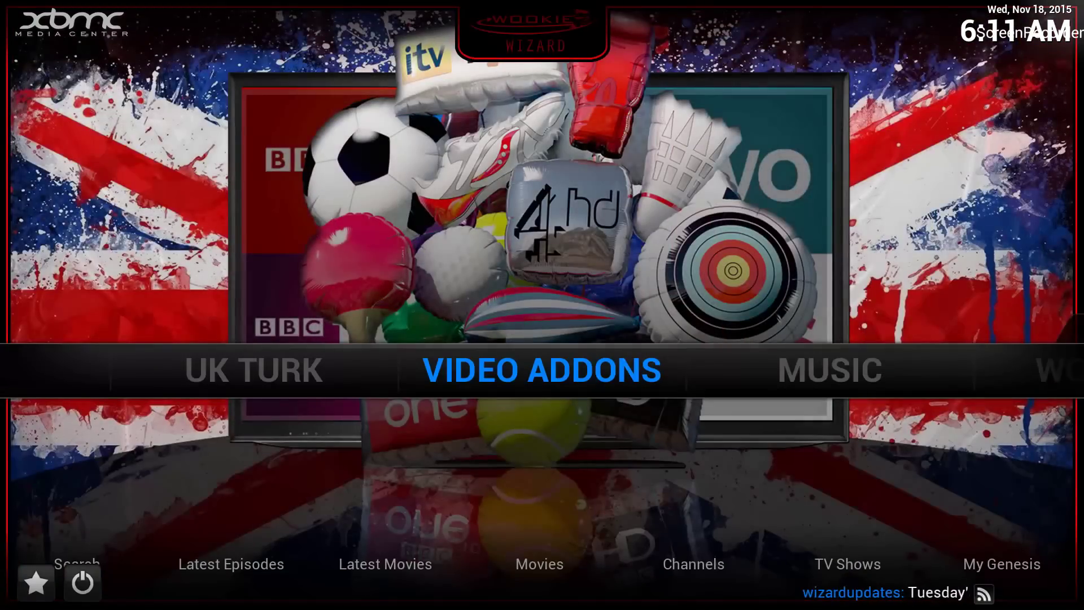
{"action": "key", "text": "Right"}
{"action": "key", "text": "Right"}
{"action": "key", "text": "Right"}
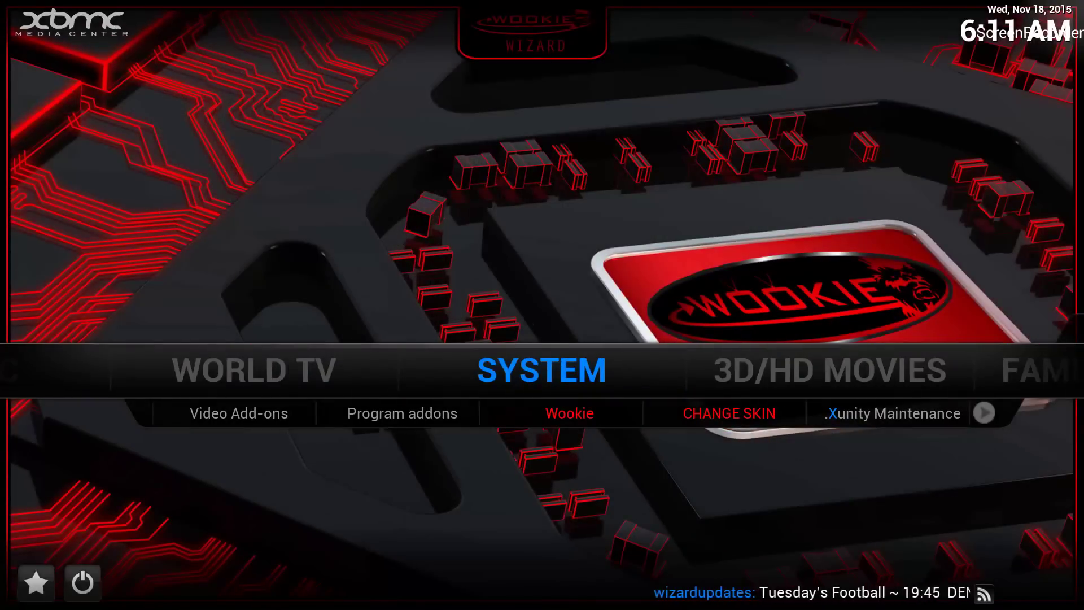
{"action": "key", "text": "Down"}
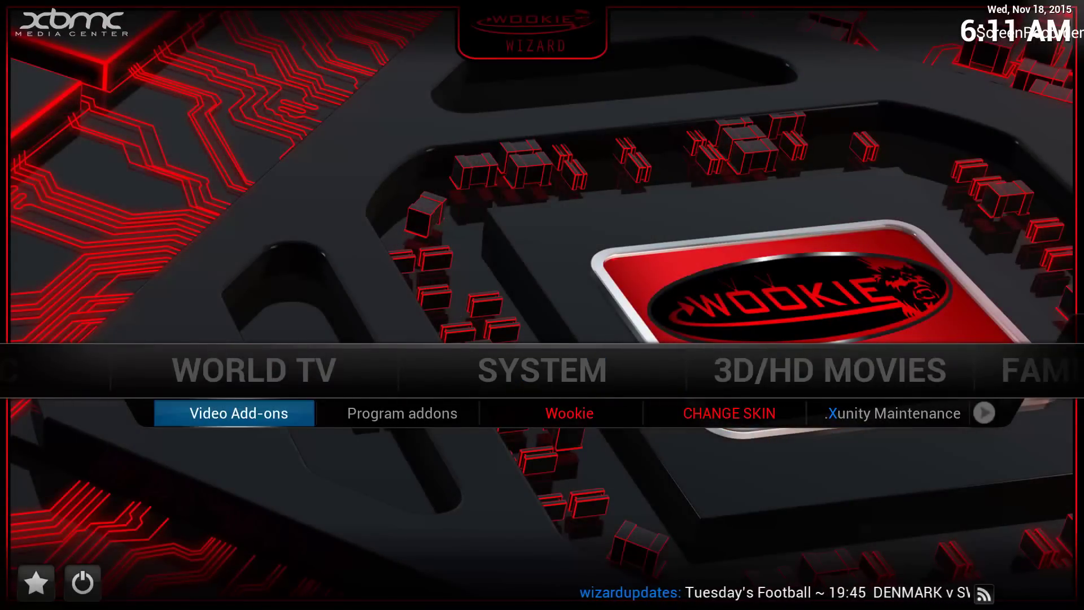
{"action": "key", "text": "Right"}
{"action": "key", "text": "Right"}
{"action": "key", "text": "Right"}
{"action": "key", "text": "Right"}
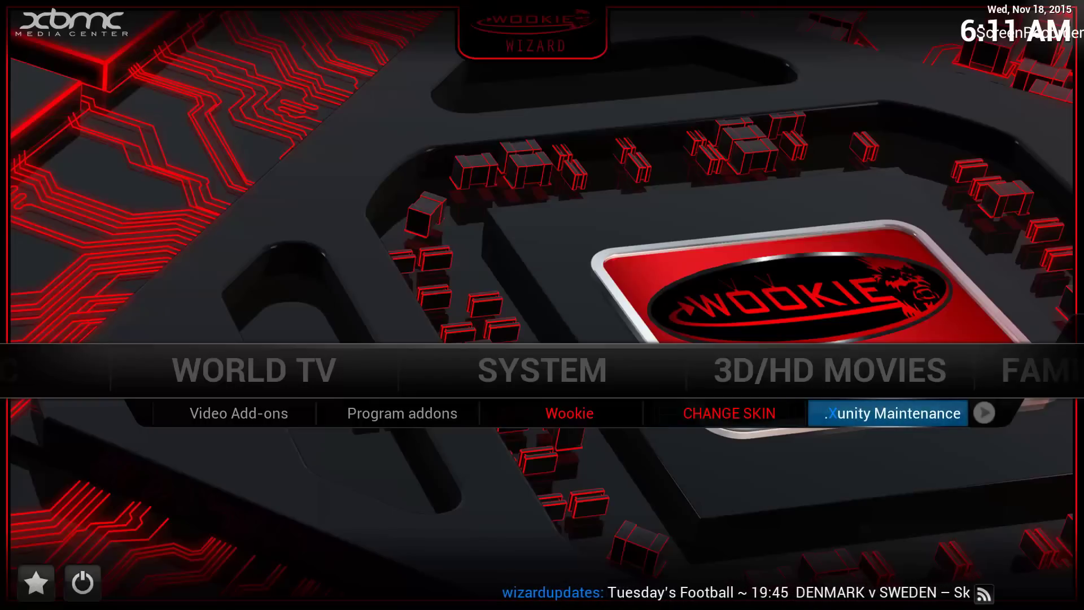
{"action": "key", "text": "Return"}
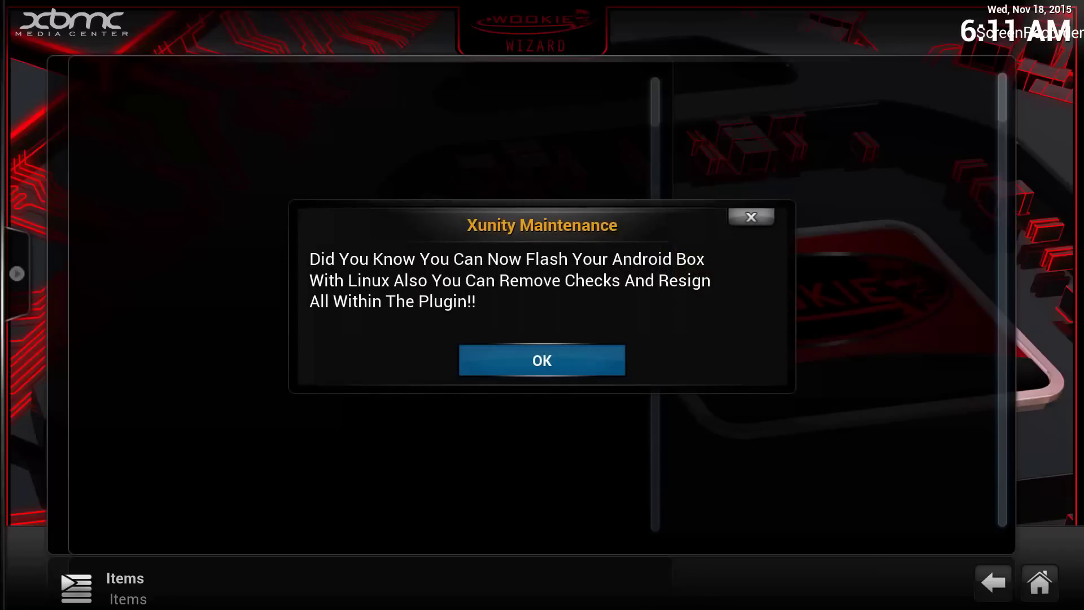
- Dismiss the Xunity Maintenance notice and enter the Tweaks folder
{"action": "key", "text": "Return"}
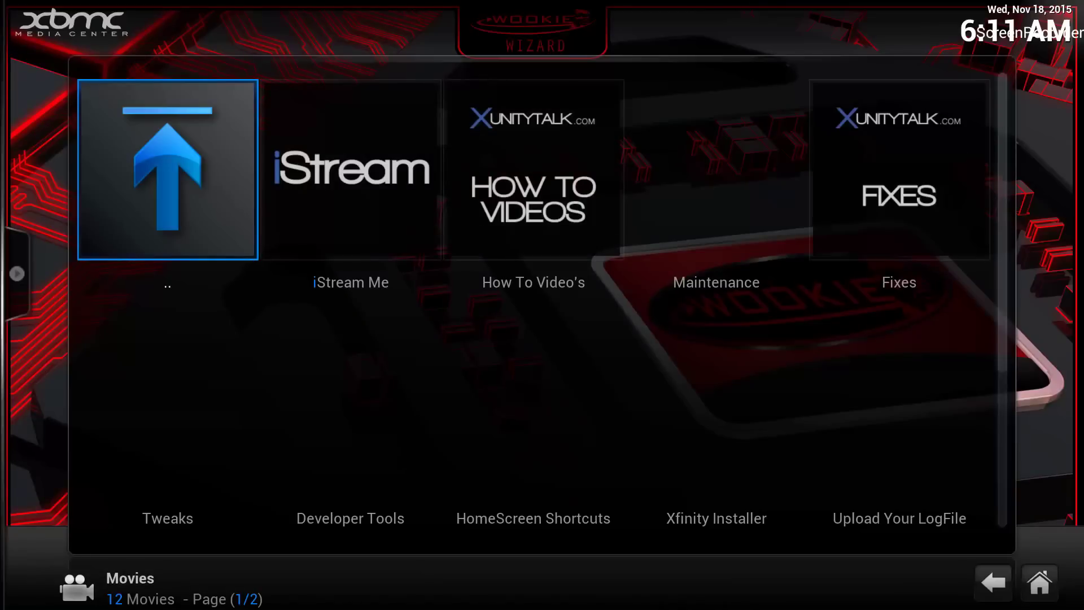
{"action": "key", "text": "Right"}
{"action": "key", "text": "Right"}
{"action": "key", "text": "Right"}
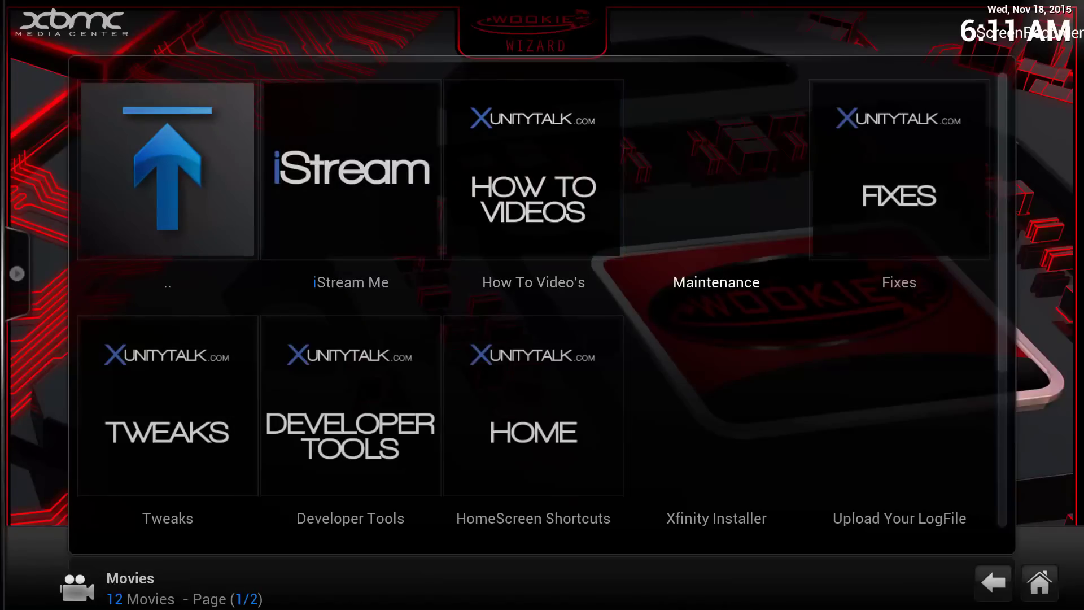
{"action": "key", "text": "Down"}
{"action": "key", "text": "Up"}
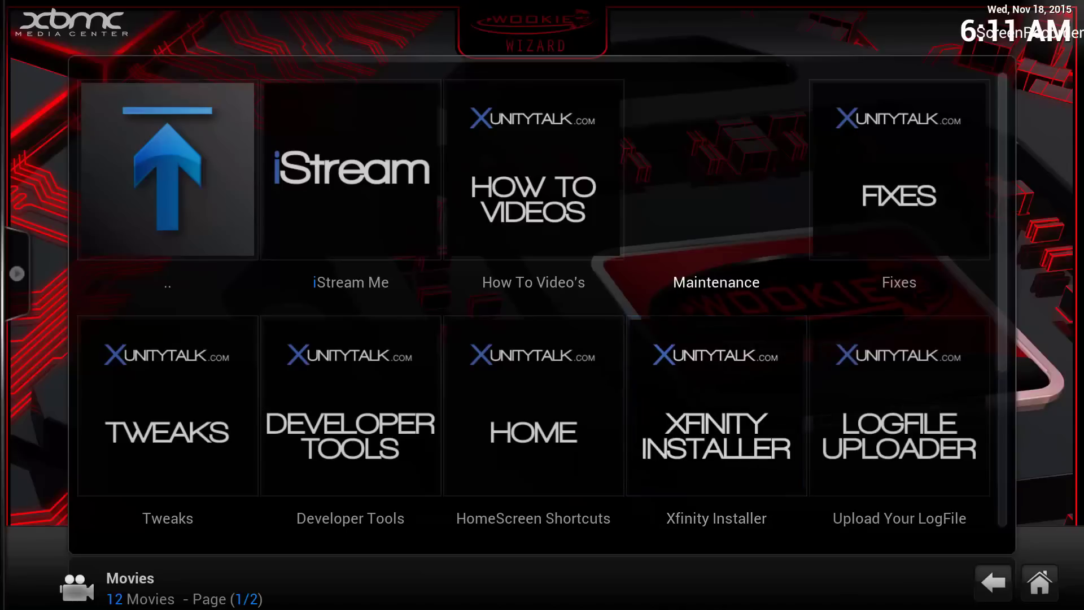
{"action": "key", "text": "Left"}
{"action": "key", "text": "Left"}
{"action": "key", "text": "Down"}
{"action": "key", "text": "Left"}
{"action": "key", "text": "Right"}
{"action": "key", "text": "Left"}
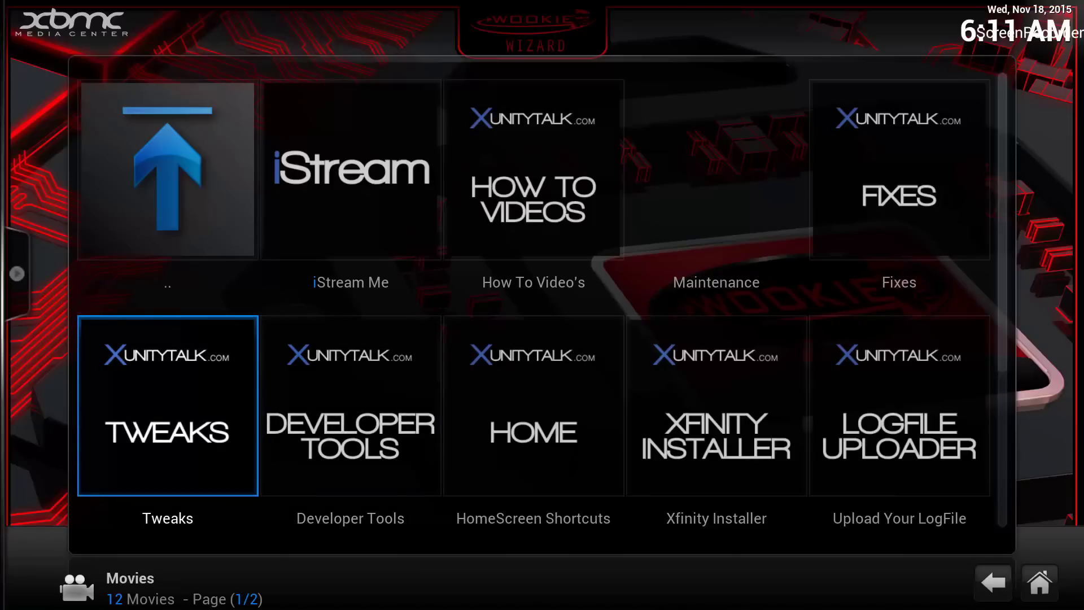
{"action": "key", "text": "Return"}
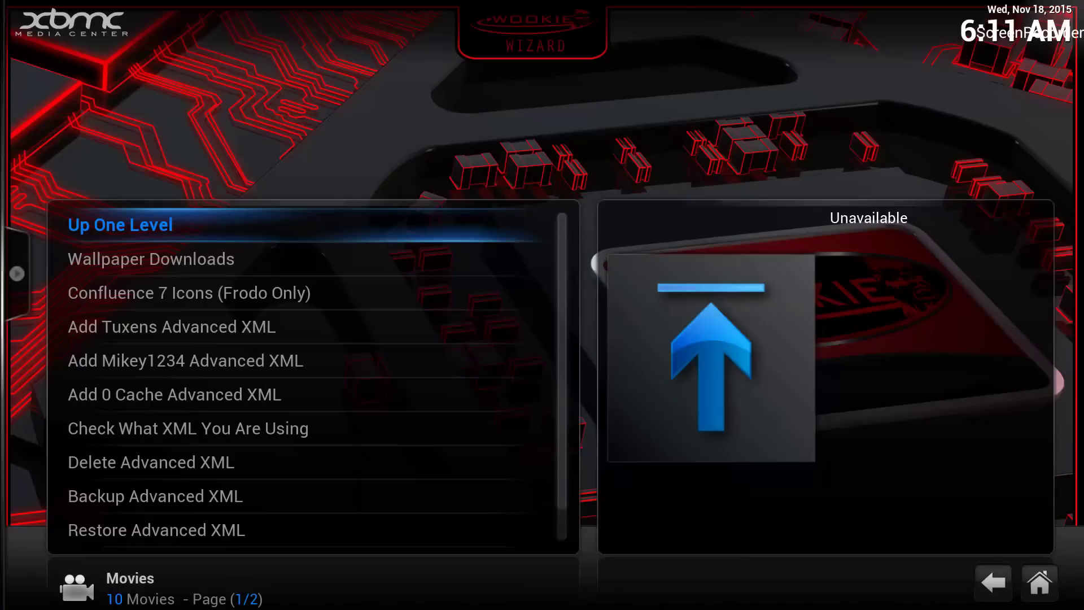
- Run Add 0 Cache Advanced XML, answering Yes, then return to the home screen
{"action": "key", "text": "Down"}
{"action": "key", "text": "Down"}
{"action": "key", "text": "Down"}
{"action": "key", "text": "Down"}
{"action": "key", "text": "Down"}
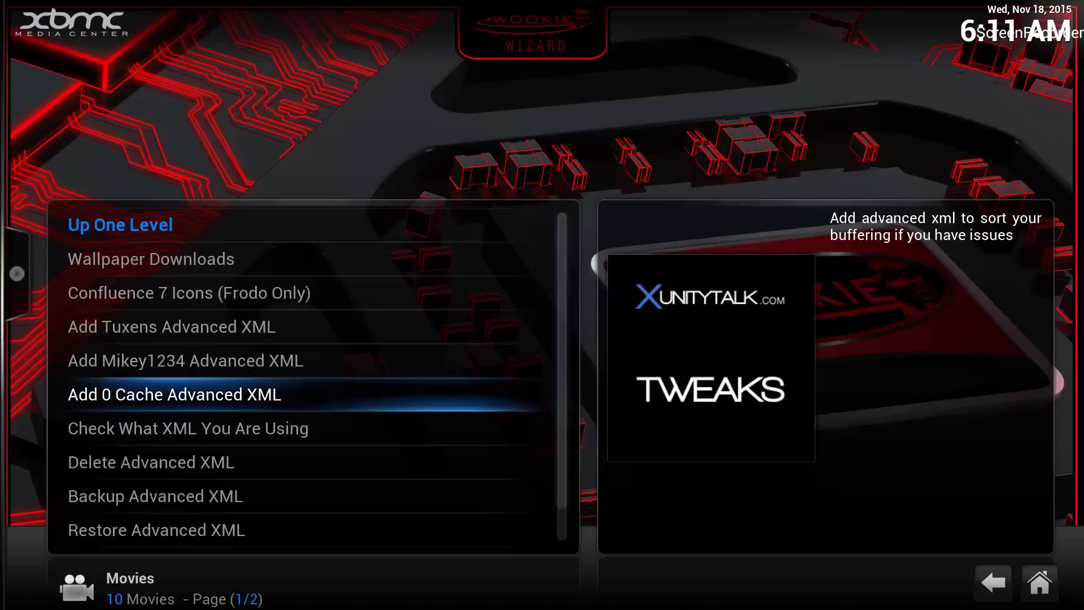
{"action": "key", "text": "Return"}
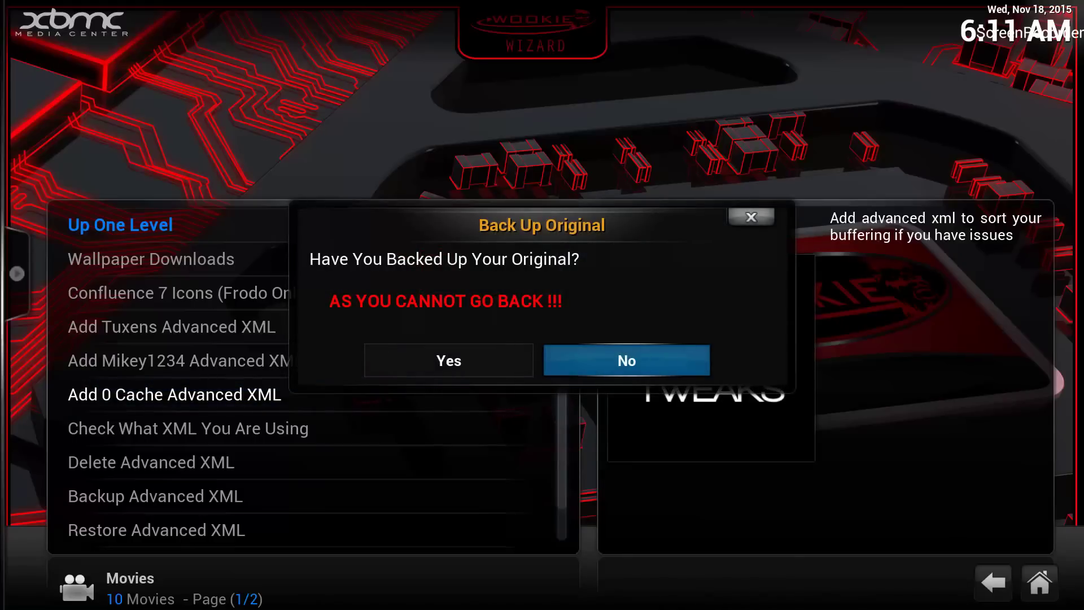
{"action": "key", "text": "Left"}
{"action": "key", "text": "Return"}
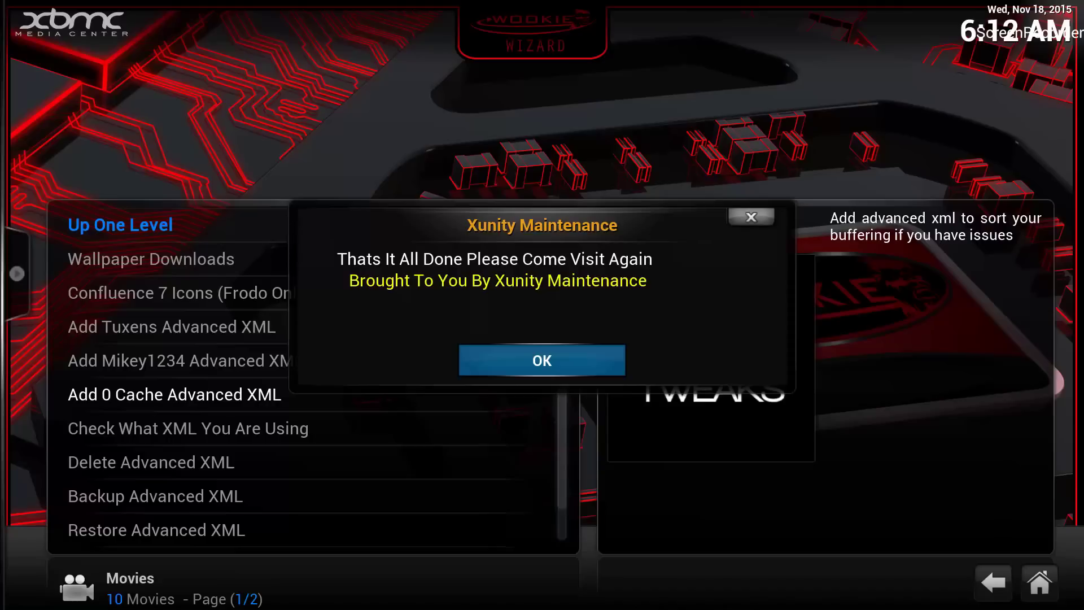
{"action": "key", "text": "Return"}
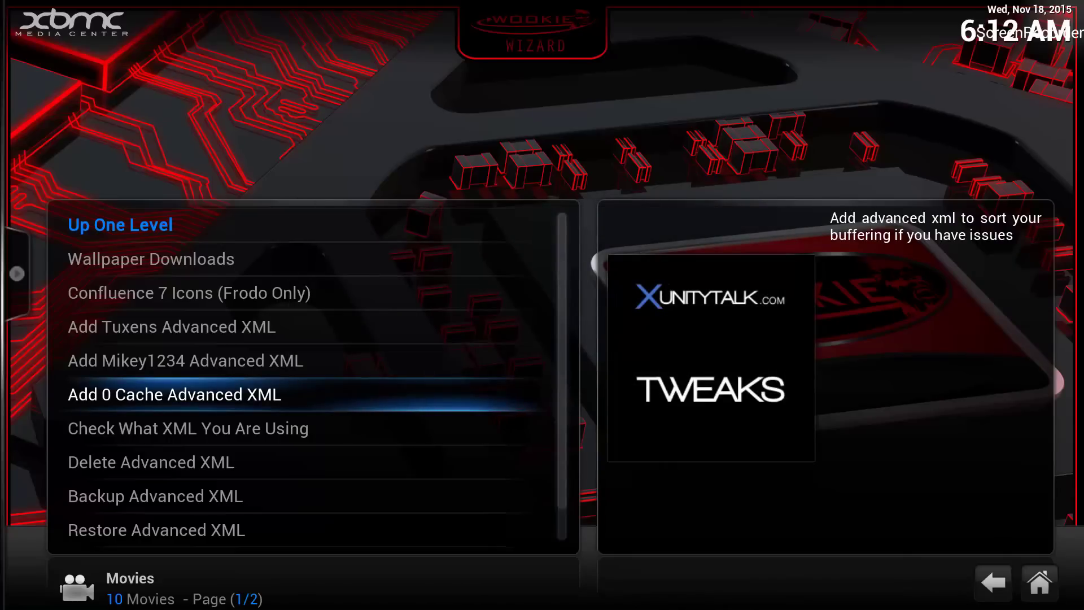
{"action": "key", "text": "BackSpace"}
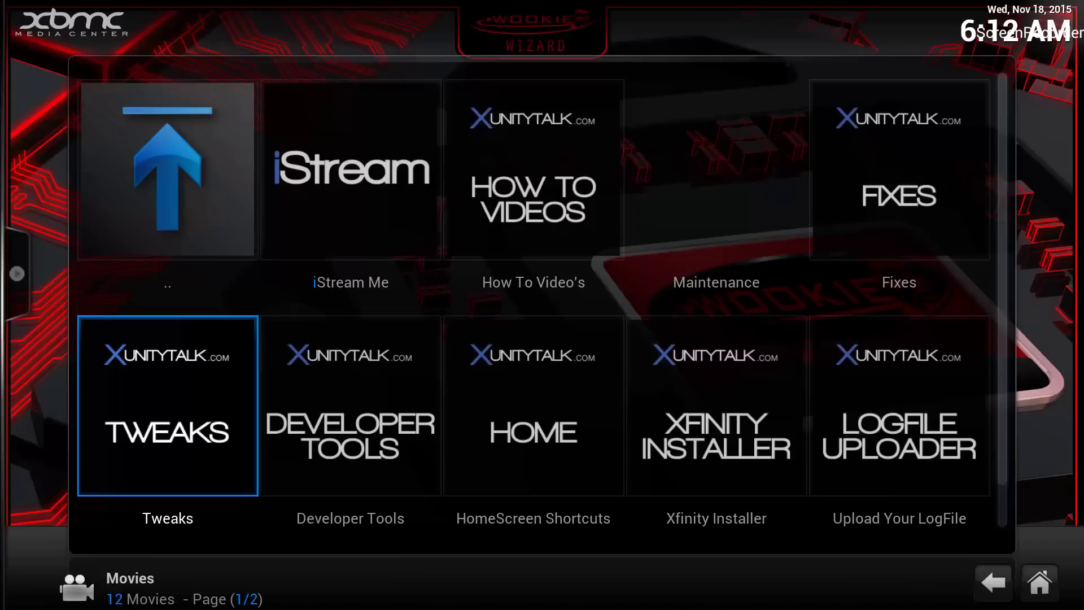
{"action": "key", "text": "Escape"}
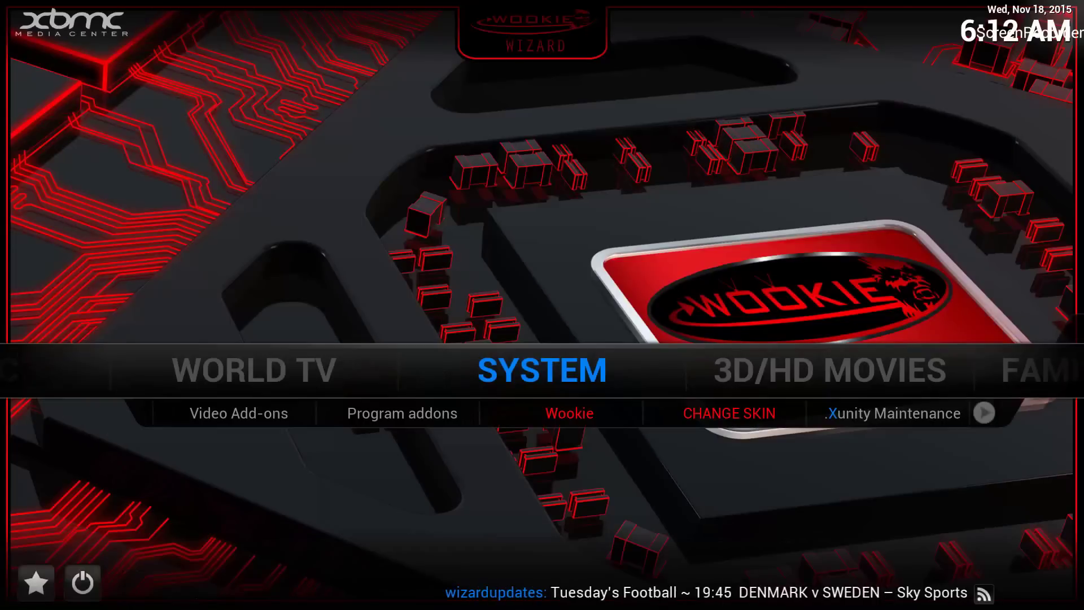